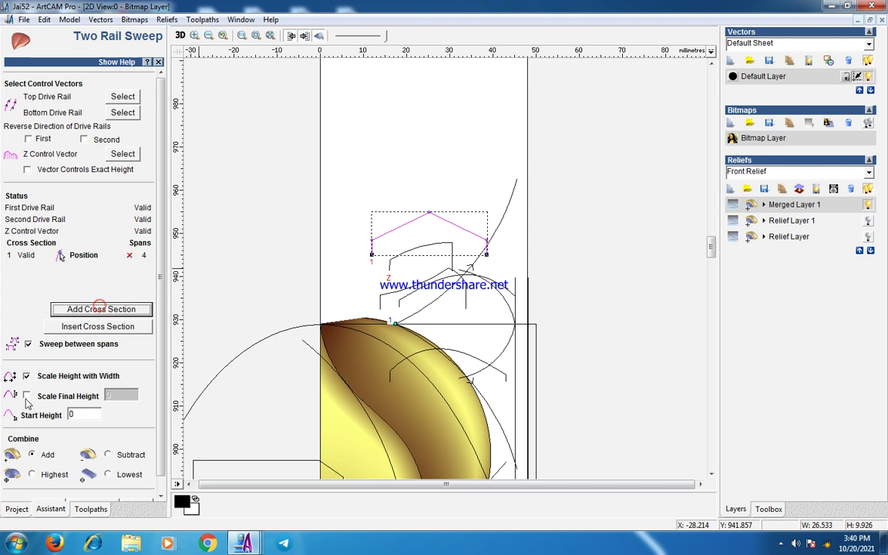
- Scale the two rail sweep to a final height of 7, combine it as Highest and calculate the relief
{"action": "left_click", "coordinate": [26, 396]}
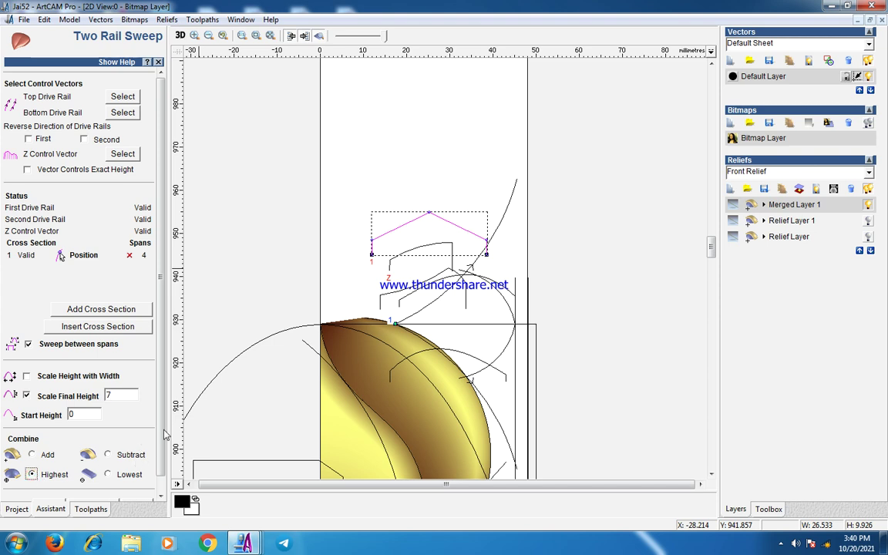
{"action": "scroll", "coordinate": [164, 436], "scroll_direction": "down", "scroll_amount": 1}
{"action": "left_click", "coordinate": [96, 489]}
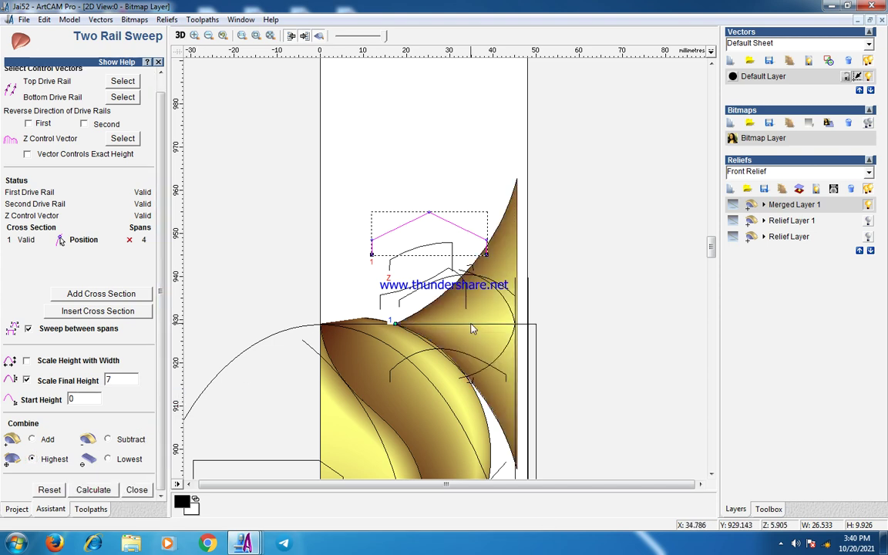
{"action": "scroll", "coordinate": [416, 313], "scroll_direction": "up", "scroll_amount": 3}
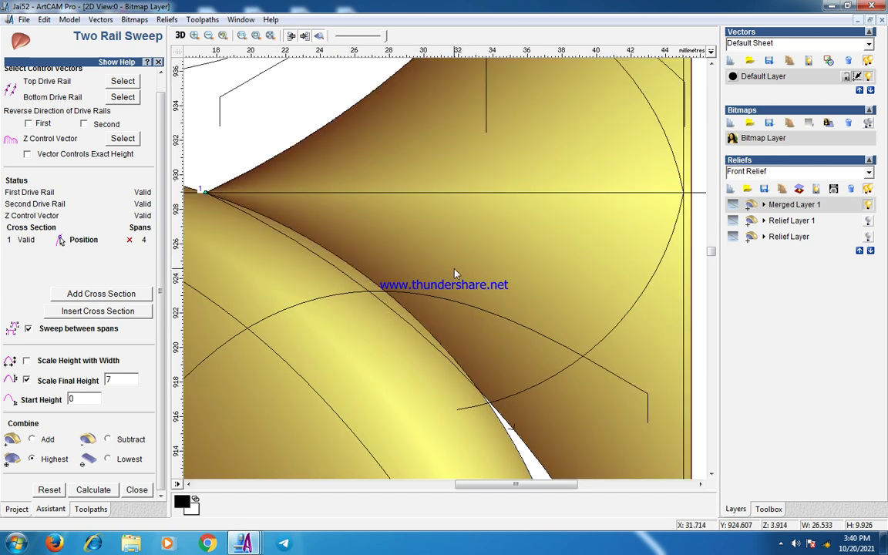
{"action": "scroll", "coordinate": [462, 266], "scroll_direction": "down", "scroll_amount": 3}
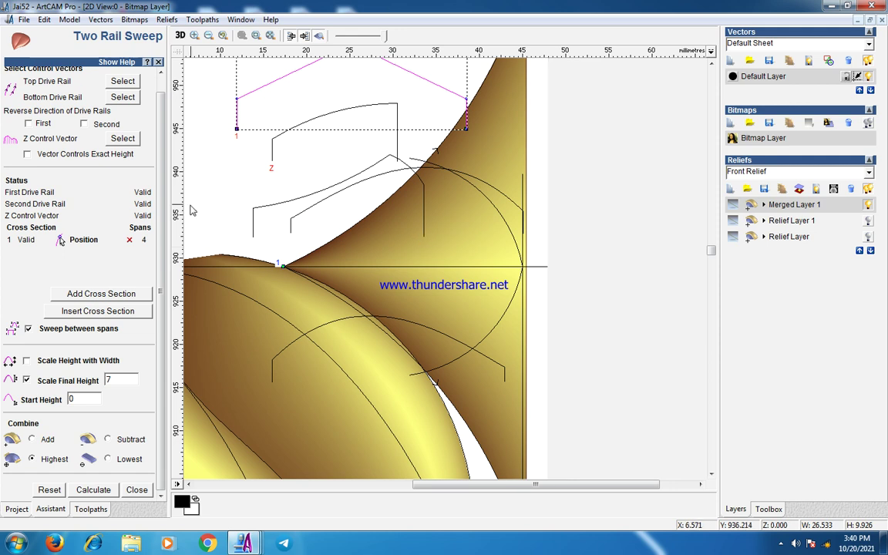
- Set the sweep's final height to 6, recalculate it and inspect the relief in the 3D view
{"action": "left_click", "coordinate": [112, 381]}
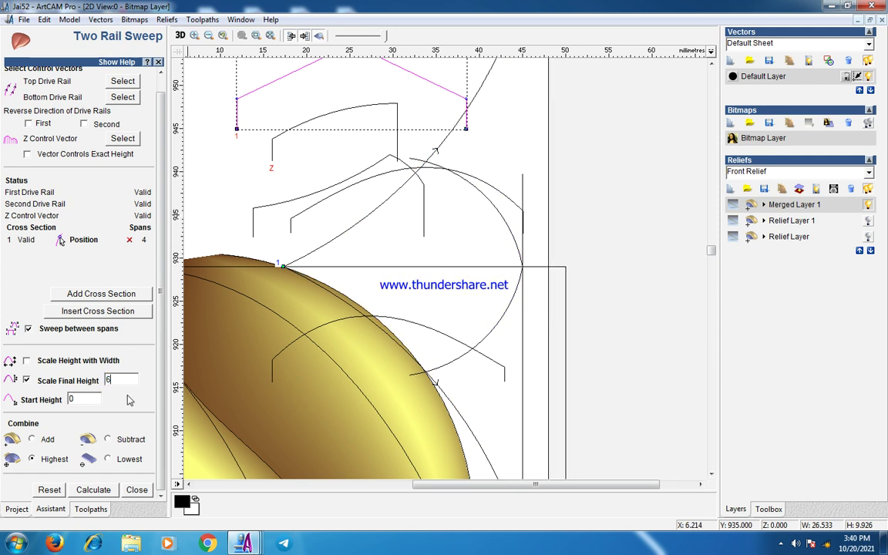
{"action": "left_click", "coordinate": [93, 489]}
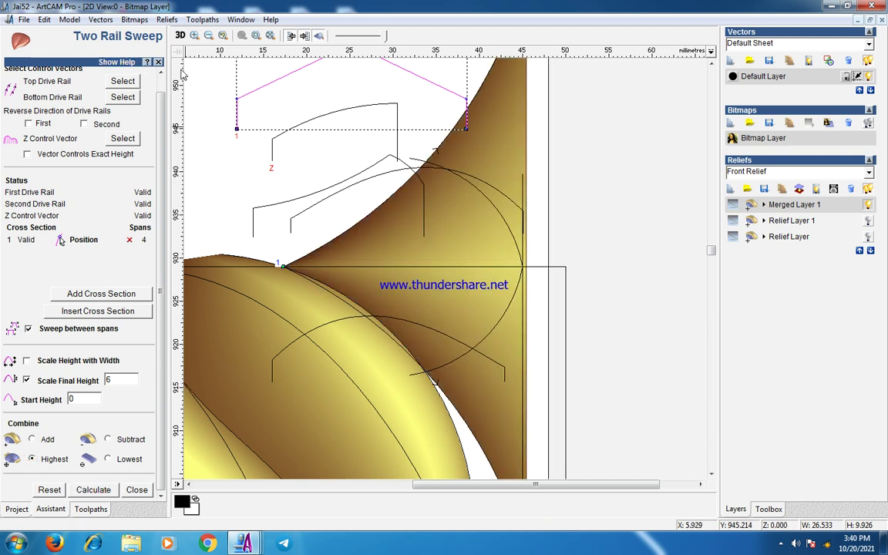
{"action": "left_click", "coordinate": [181, 37]}
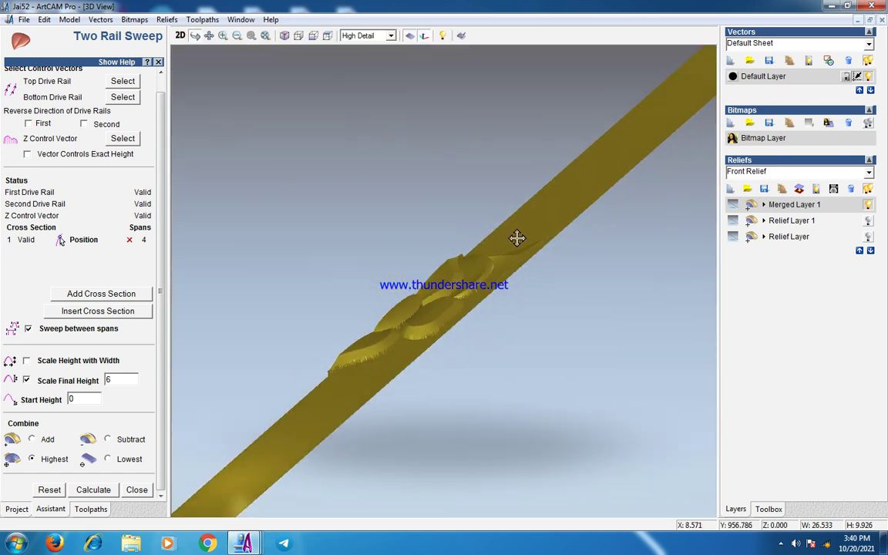
{"action": "left_click_drag", "start_coordinate": [515, 238], "coordinate": [315, 317]}
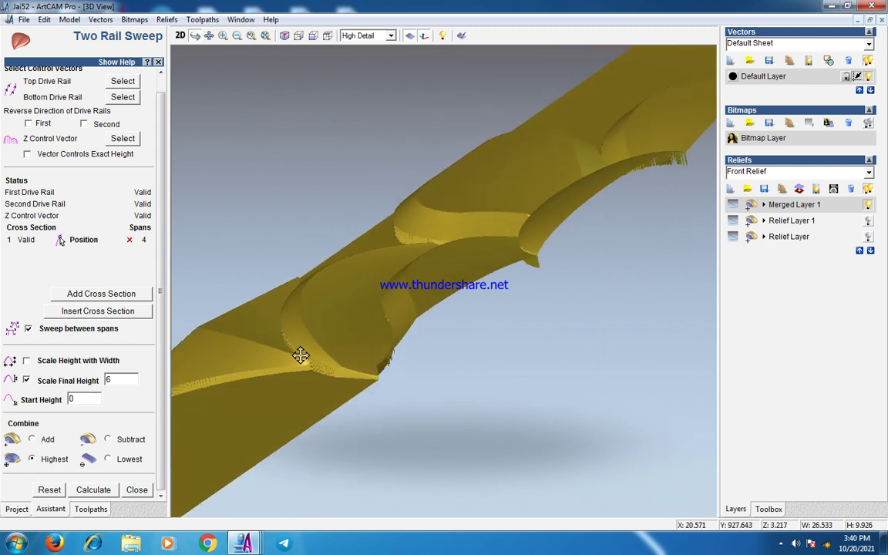
{"action": "left_click_drag", "start_coordinate": [301, 355], "coordinate": [303, 415]}
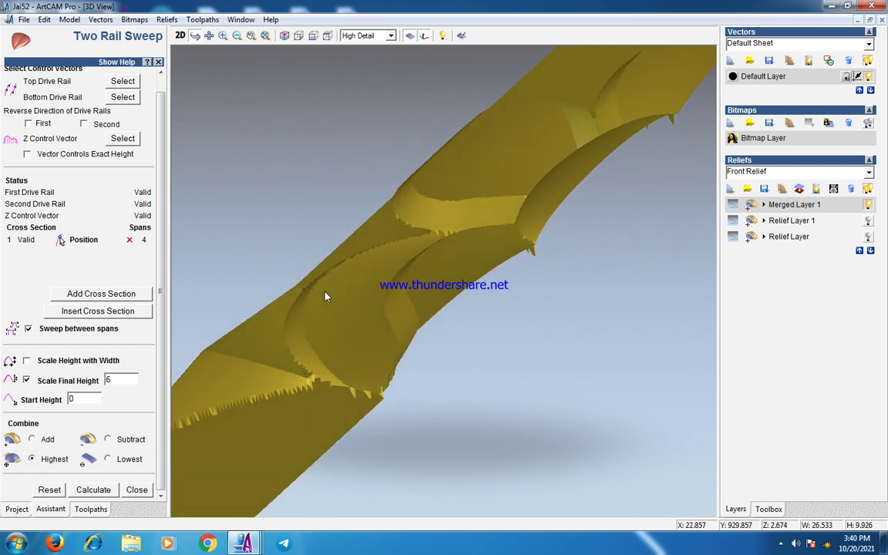
- Lower the start node of the Z control vector's curve slightly, recalculate the sweep and check it in 3D
{"action": "left_click", "coordinate": [179, 35]}
{"action": "scroll", "coordinate": [373, 224], "scroll_direction": "up", "scroll_amount": 3}
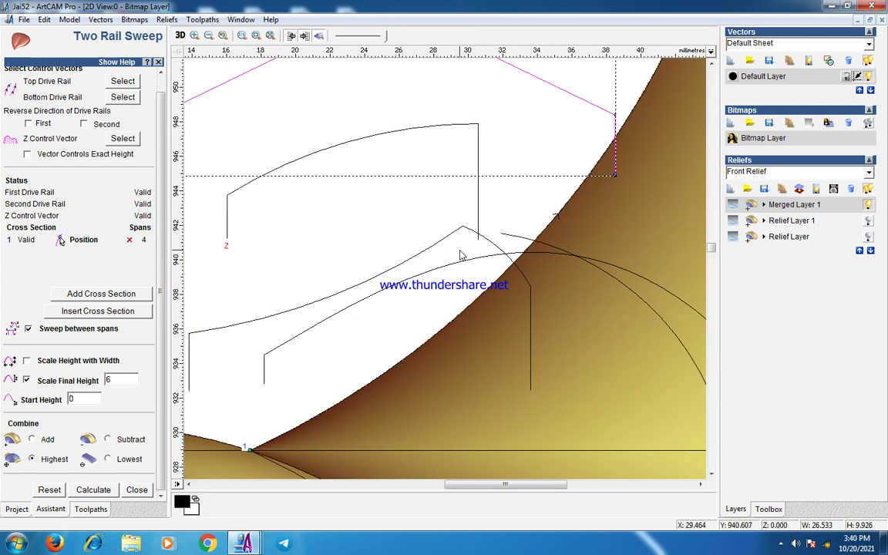
{"action": "scroll", "coordinate": [461, 255], "scroll_direction": "down", "scroll_amount": 3}
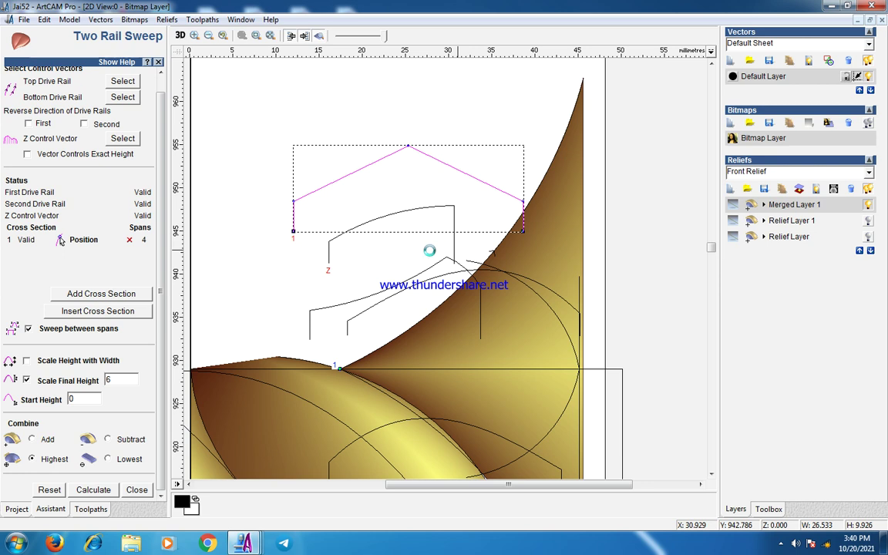
{"action": "left_click", "coordinate": [346, 235]}
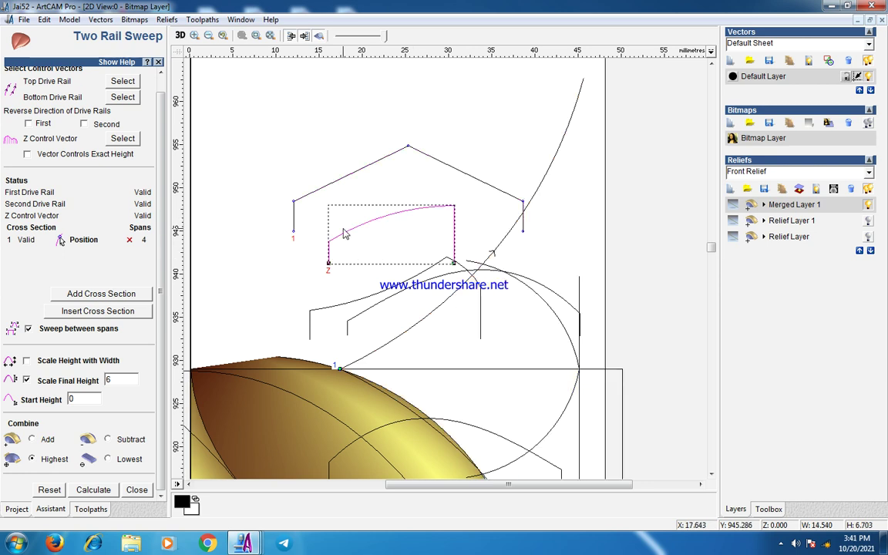
{"action": "left_click", "coordinate": [343, 231]}
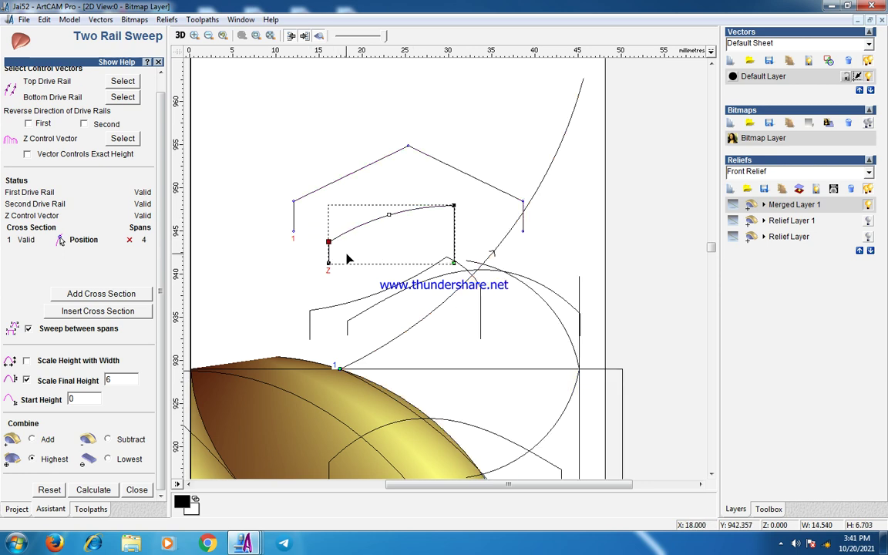
{"action": "left_click", "coordinate": [94, 490]}
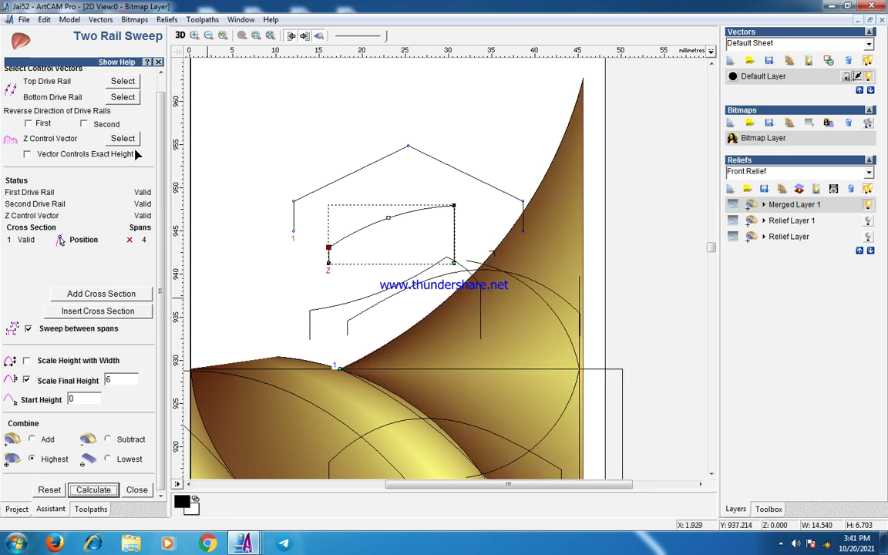
{"action": "left_click", "coordinate": [179, 35]}
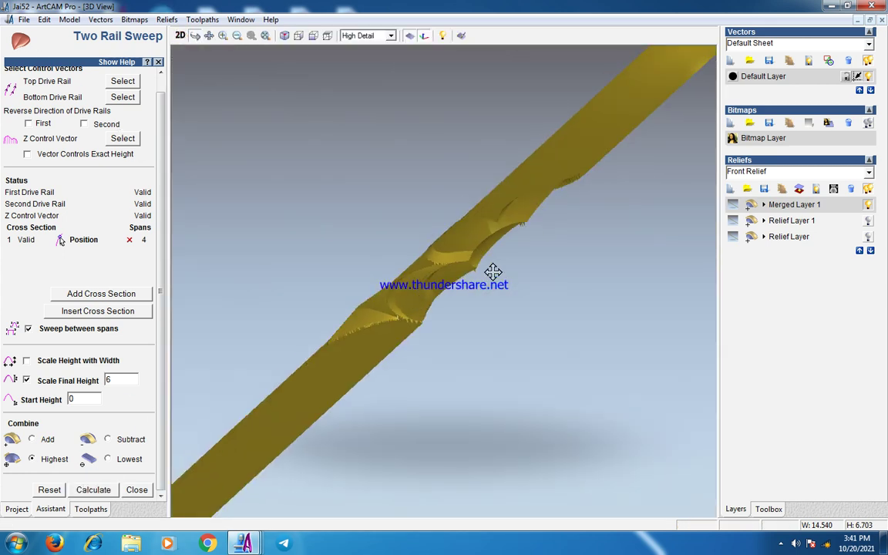
{"action": "left_click_drag", "start_coordinate": [497, 268], "coordinate": [509, 303]}
- Finish the two rail sweep and join the two arcs over the new relief into one vector in the 2D view
{"action": "left_click", "coordinate": [180, 35]}
{"action": "scroll", "coordinate": [463, 262], "scroll_direction": "down", "scroll_amount": 1}
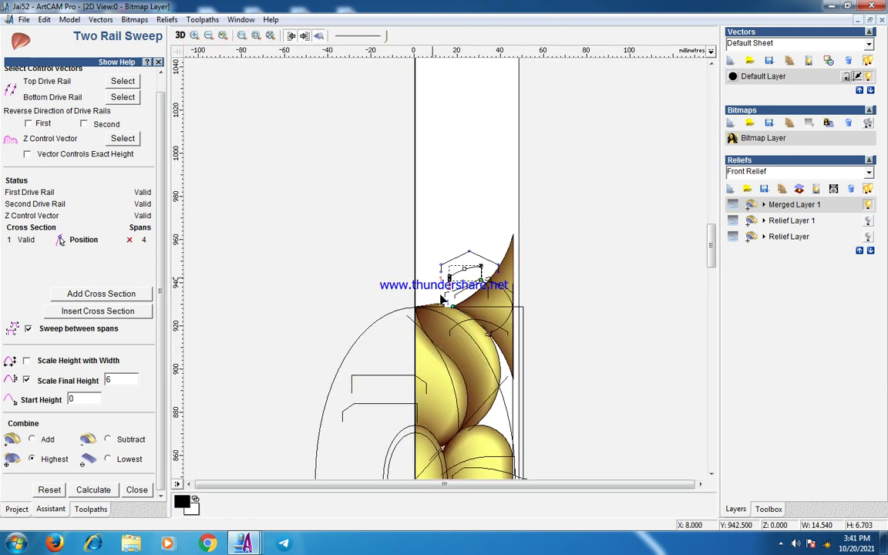
{"action": "scroll", "coordinate": [466, 258], "scroll_direction": "up", "scroll_amount": 2}
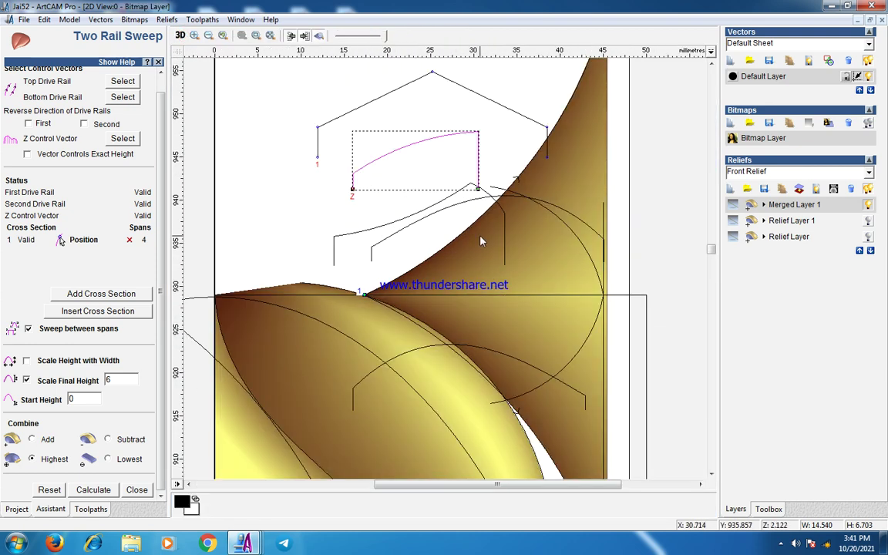
{"action": "left_click", "coordinate": [567, 258]}
{"action": "left_click", "coordinate": [594, 258]}
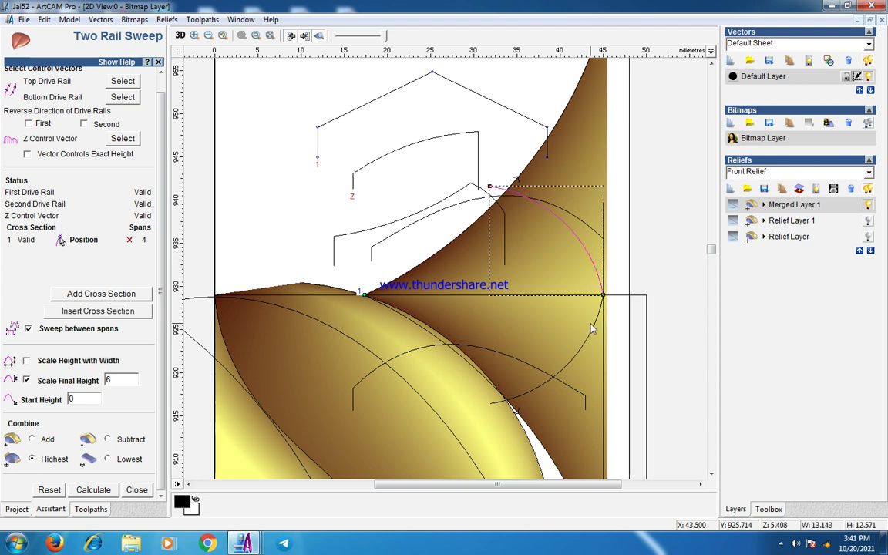
{"action": "left_click_drag", "start_coordinate": [594, 337], "coordinate": [490, 401]}
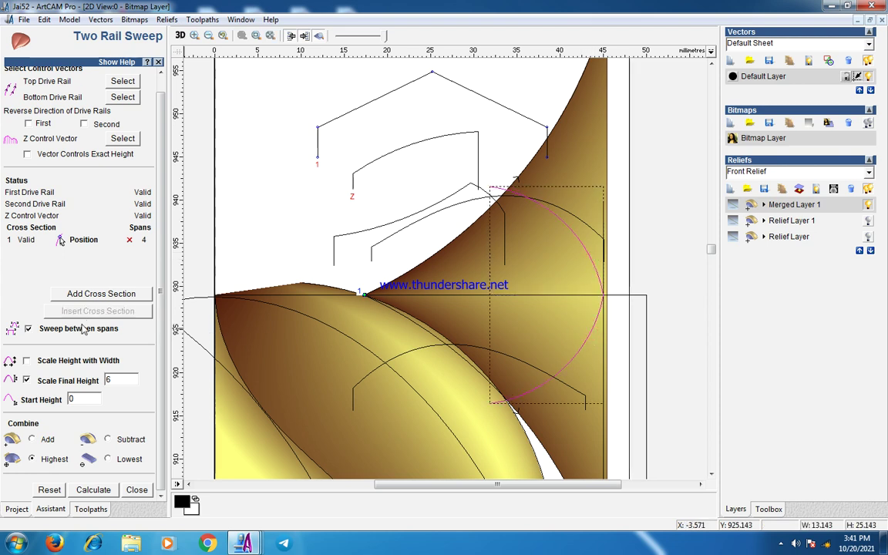
{"action": "left_click", "coordinate": [137, 490]}
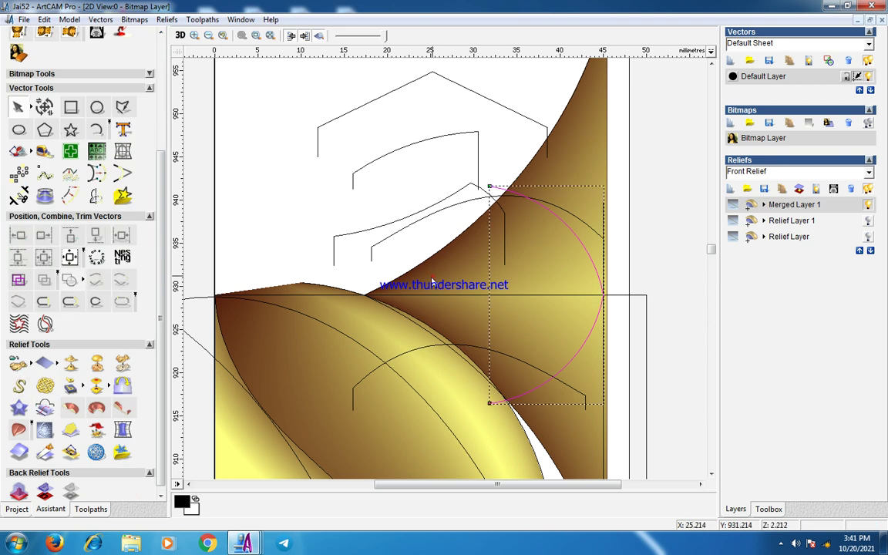
- Cut the joined arc where its lower end crosses the edge of the neighbouring petal relief
{"action": "left_click", "coordinate": [529, 357]}
{"action": "scroll", "coordinate": [529, 357], "scroll_direction": "up", "scroll_amount": 2}
{"action": "scroll", "coordinate": [596, 375], "scroll_direction": "up", "scroll_amount": 1}
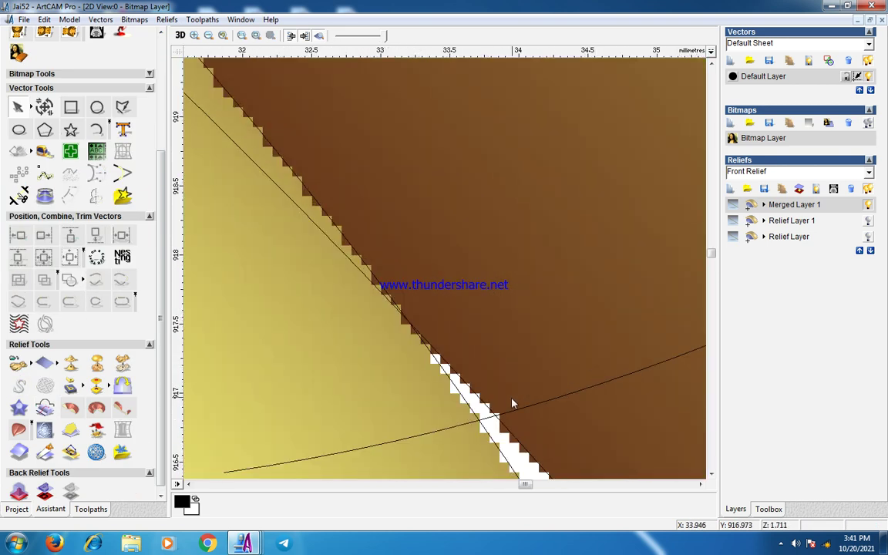
{"action": "left_click", "coordinate": [483, 419]}
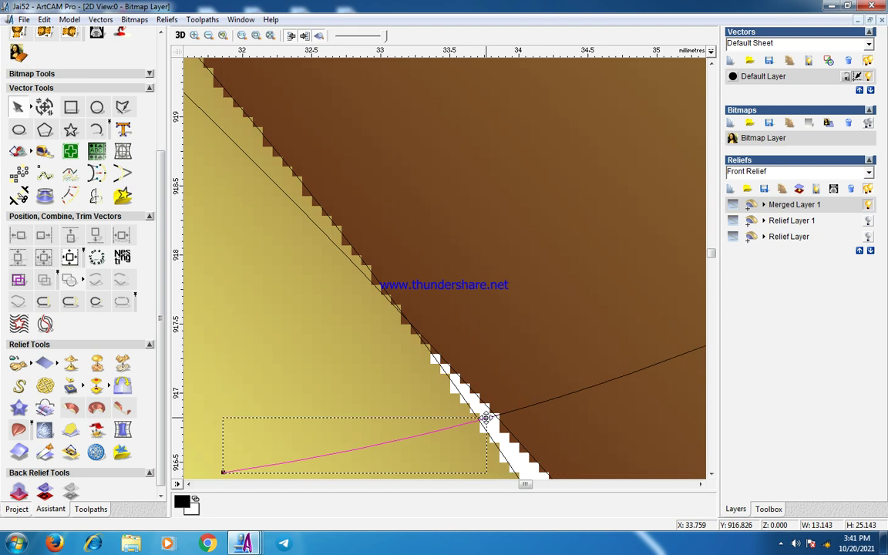
{"action": "left_click", "coordinate": [522, 410]}
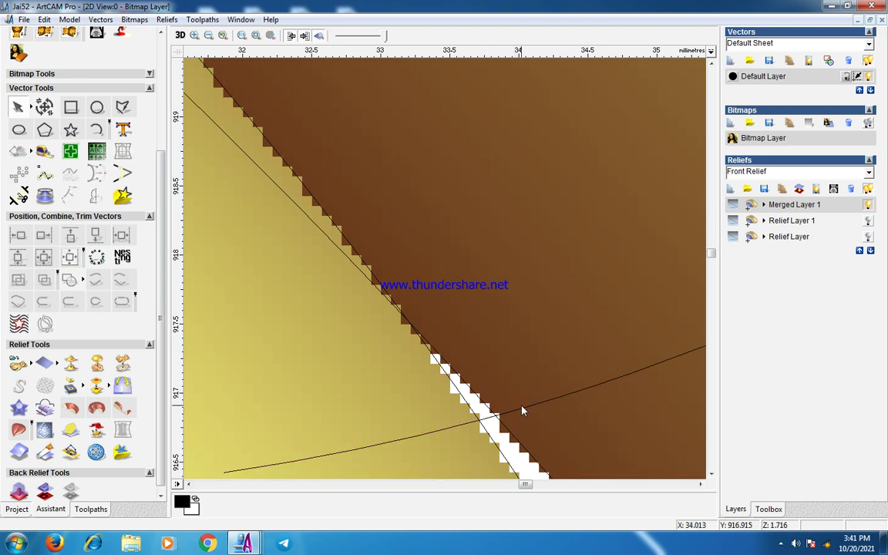
- Draw a polyline from the arc's lower cut end around the outer sweep to its upper end, closing an outline about 62 by 101 mm
{"action": "left_click", "coordinate": [117, 108]}
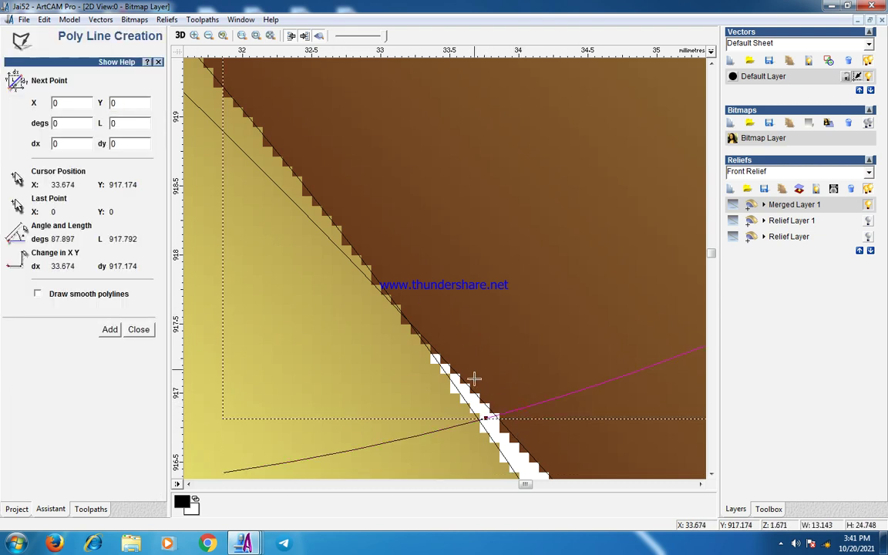
{"action": "left_click", "coordinate": [483, 420]}
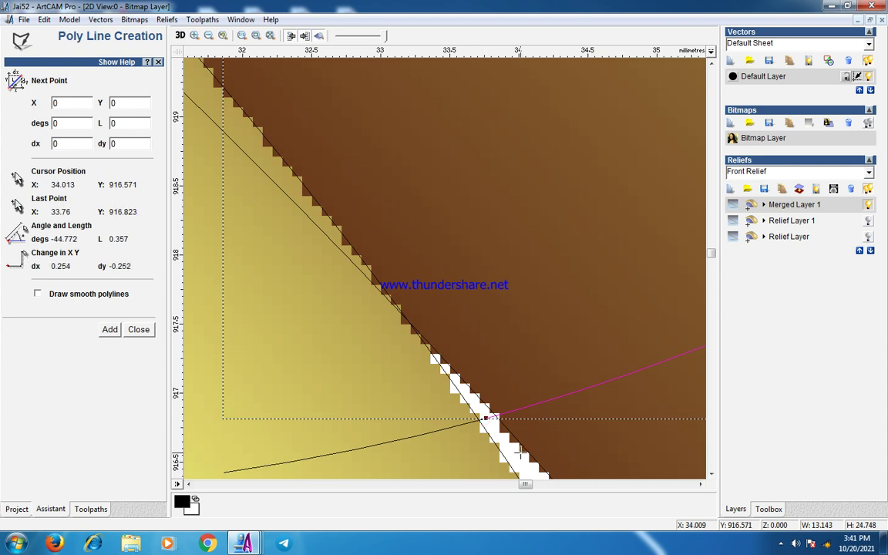
{"action": "scroll", "coordinate": [493, 385], "scroll_direction": "down", "scroll_amount": 3}
{"action": "left_click", "coordinate": [502, 318]}
{"action": "scroll", "coordinate": [529, 409], "scroll_direction": "down", "scroll_amount": 4}
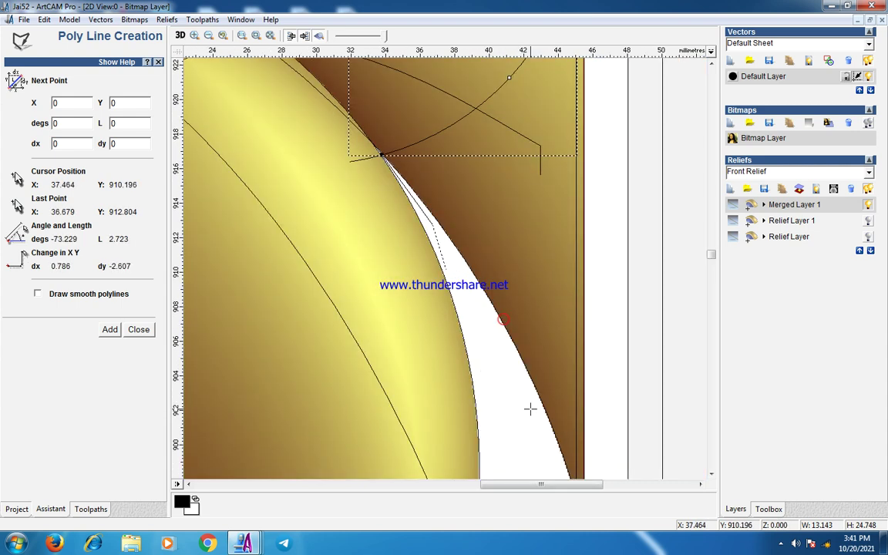
{"action": "left_click", "coordinate": [453, 307]}
{"action": "left_click", "coordinate": [481, 386]}
{"action": "scroll", "coordinate": [481, 386], "scroll_direction": "down", "scroll_amount": 2}
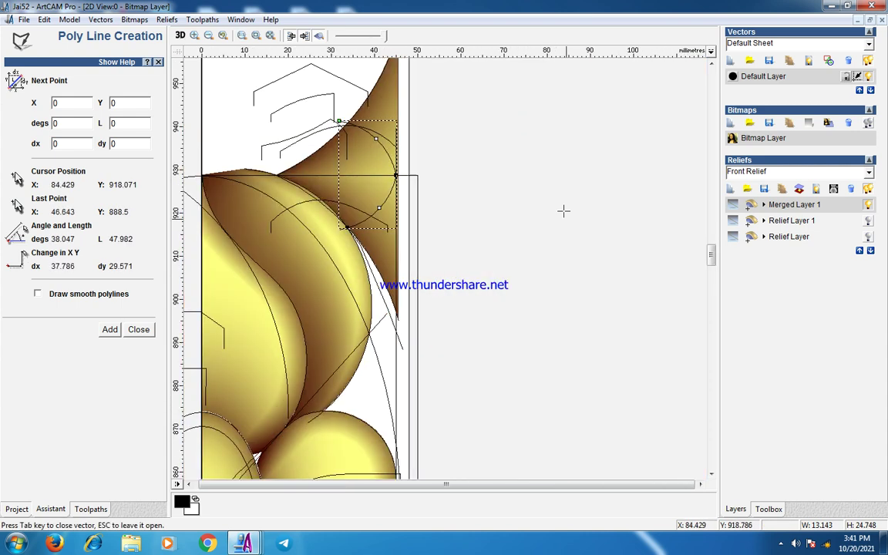
{"action": "left_click", "coordinate": [540, 145]}
{"action": "left_click", "coordinate": [426, 86]}
{"action": "scroll", "coordinate": [425, 115], "scroll_direction": "down", "scroll_amount": 2}
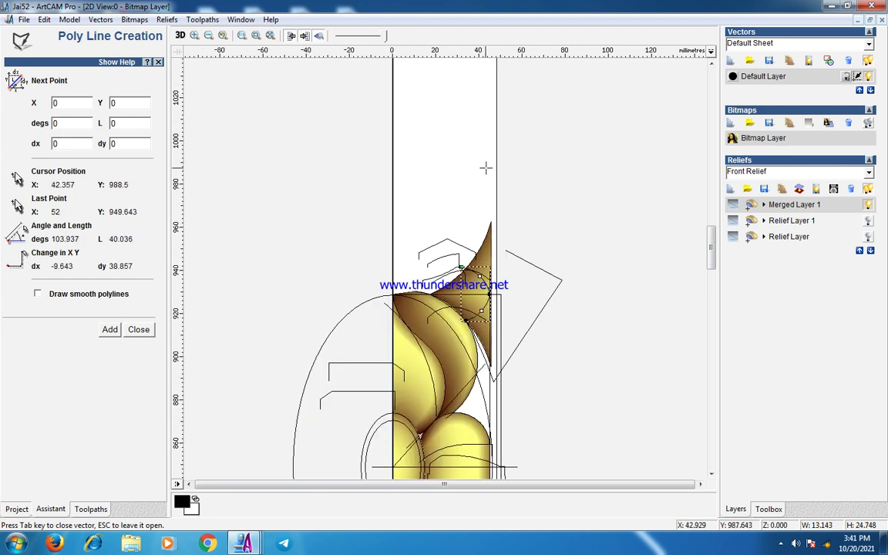
{"action": "left_click", "coordinate": [486, 167]}
{"action": "left_click", "coordinate": [429, 196]}
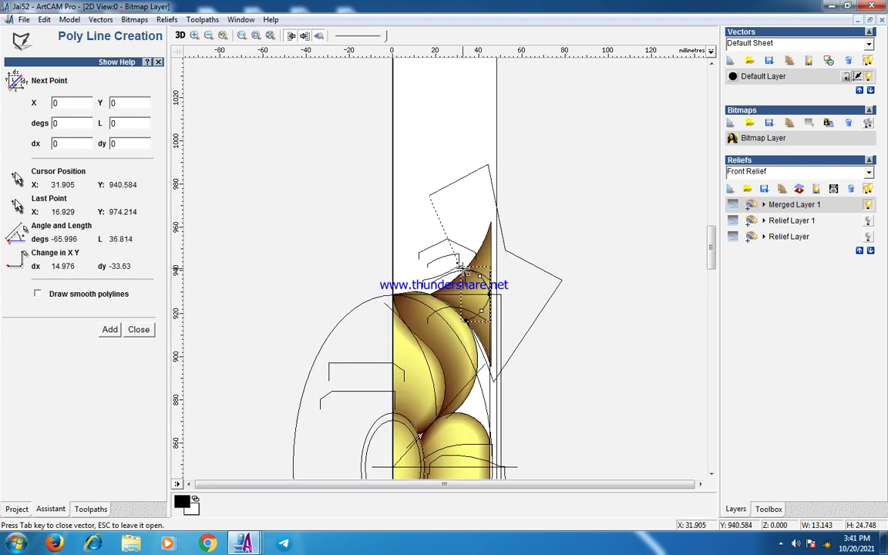
{"action": "left_click", "coordinate": [461, 268]}
{"action": "left_click", "coordinate": [133, 331]}
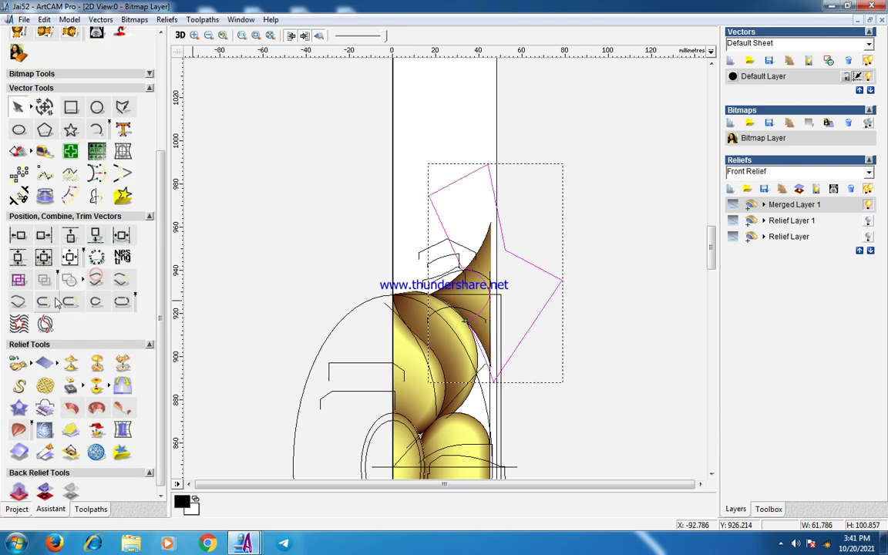
- Zero the relief inside the closed outline with the Shape Editor, trimming the sweep to the arc
{"action": "right_click", "coordinate": [525, 195]}
{"action": "left_click", "coordinate": [569, 259]}
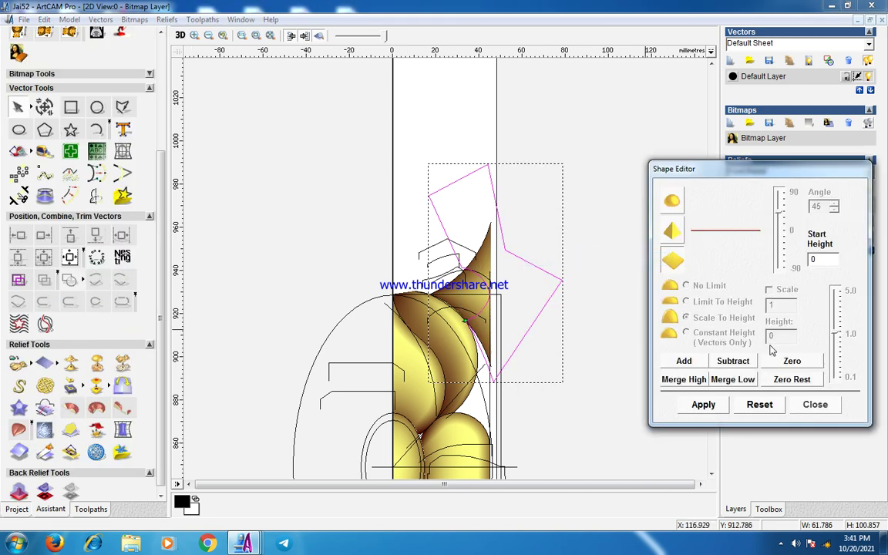
{"action": "left_click", "coordinate": [794, 404]}
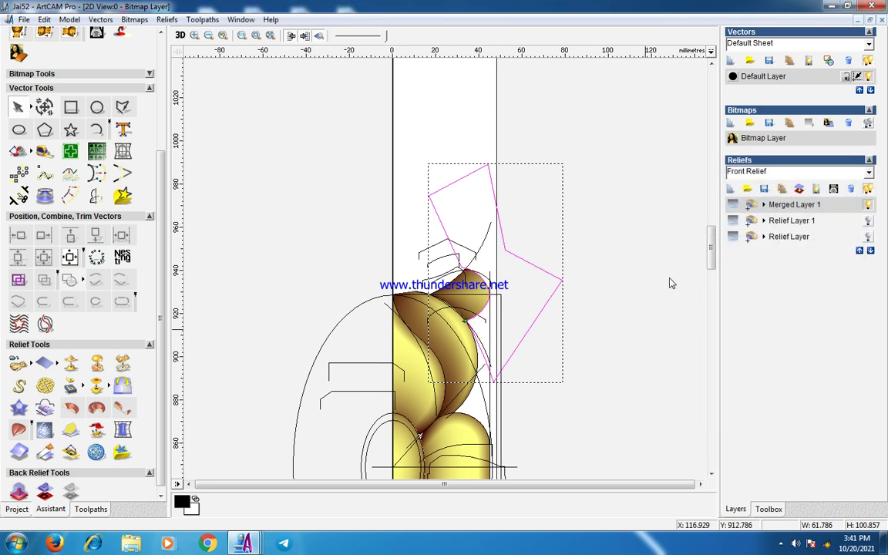
{"action": "left_click", "coordinate": [674, 275]}
- Mirror merge the relief with Top over bottom and close the tool
{"action": "scroll", "coordinate": [545, 351], "scroll_direction": "down", "scroll_amount": 1}
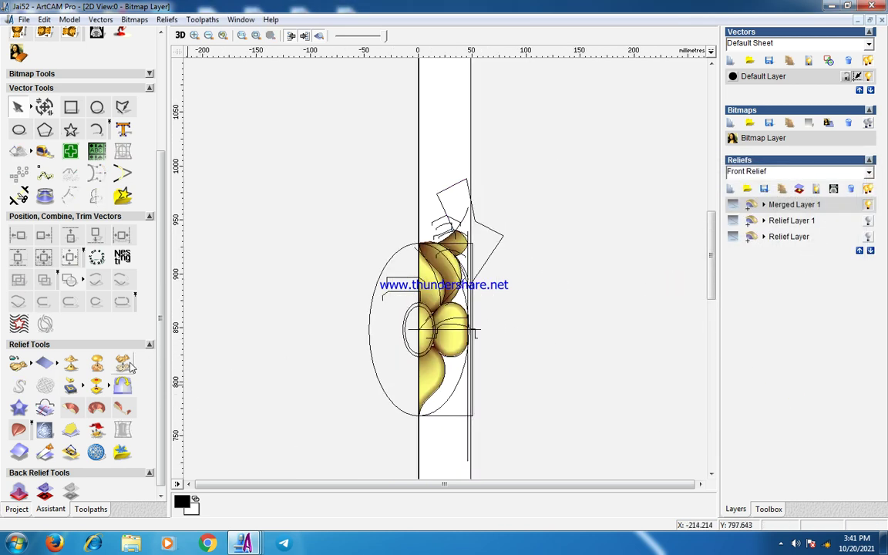
{"action": "left_click", "coordinate": [96, 363]}
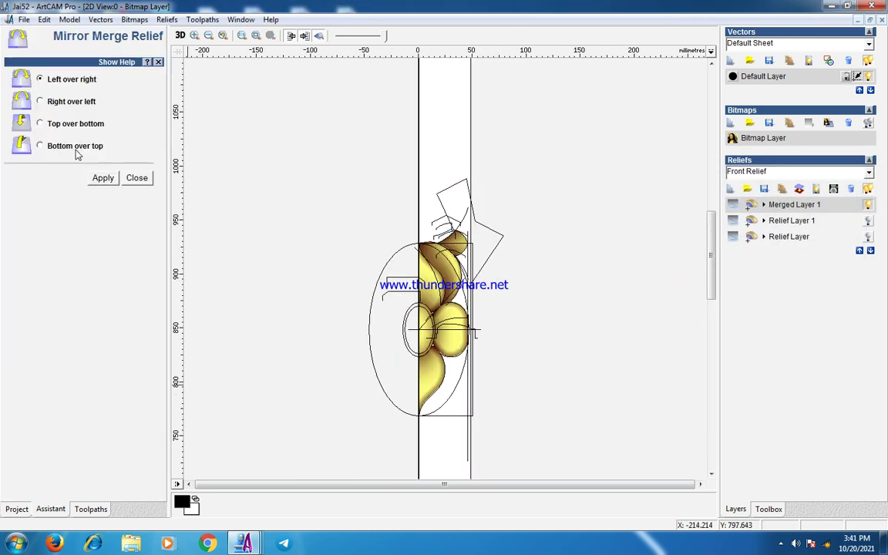
{"action": "left_click", "coordinate": [40, 123]}
{"action": "left_click", "coordinate": [103, 182]}
{"action": "left_click", "coordinate": [135, 179]}
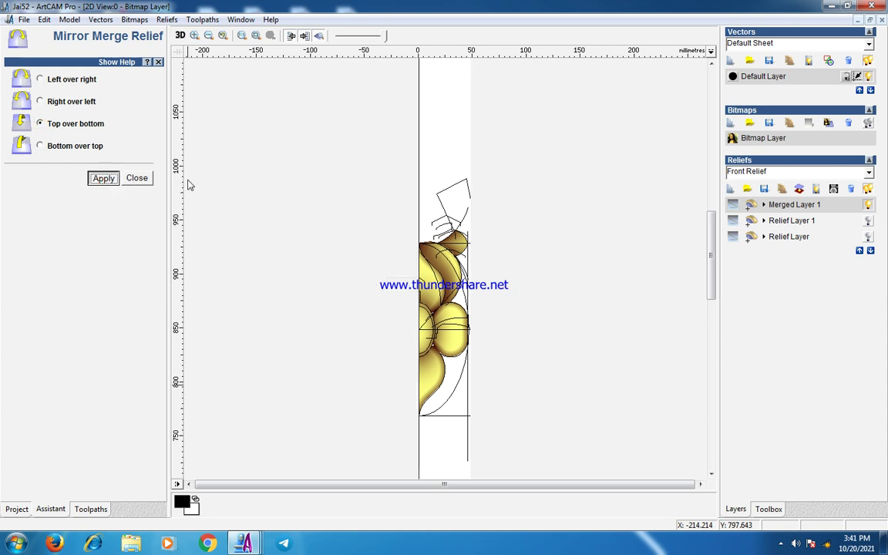
{"action": "scroll", "coordinate": [418, 329], "scroll_direction": "up", "scroll_amount": 2}
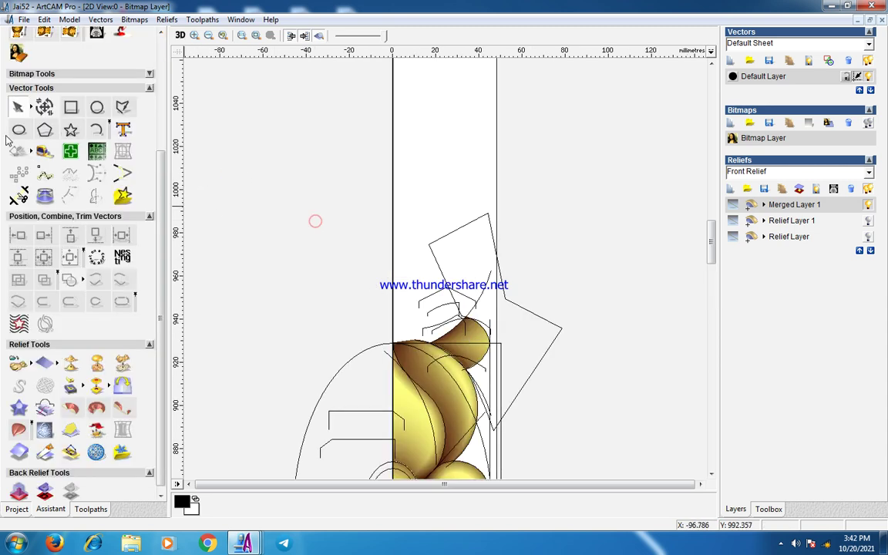
{"action": "left_click", "coordinate": [71, 108]}
{"action": "left_click_drag", "start_coordinate": [335, 236], "coordinate": [560, 332]}
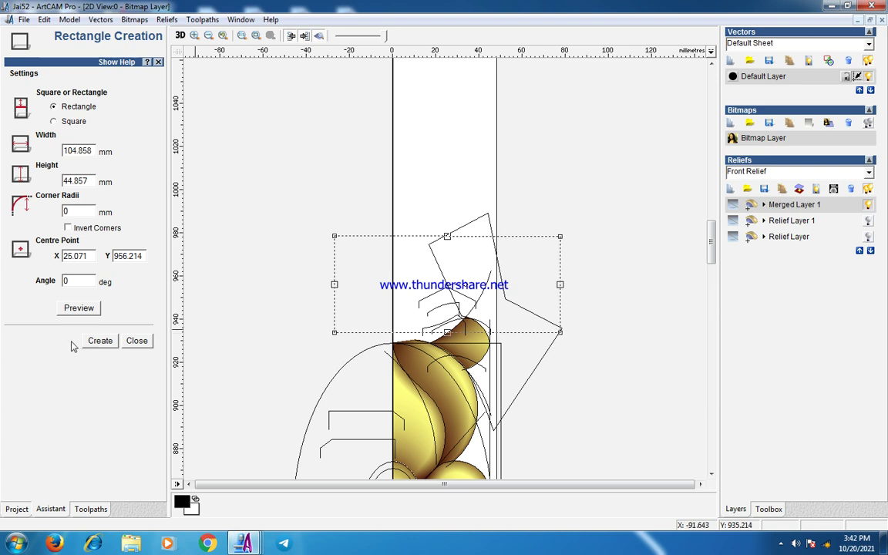
{"action": "left_click", "coordinate": [137, 341]}
- Zero the rest of the relief outside the 50 by 160 mm rectangle with the Shape Editor, then close the editor
{"action": "left_click", "coordinate": [476, 342]}
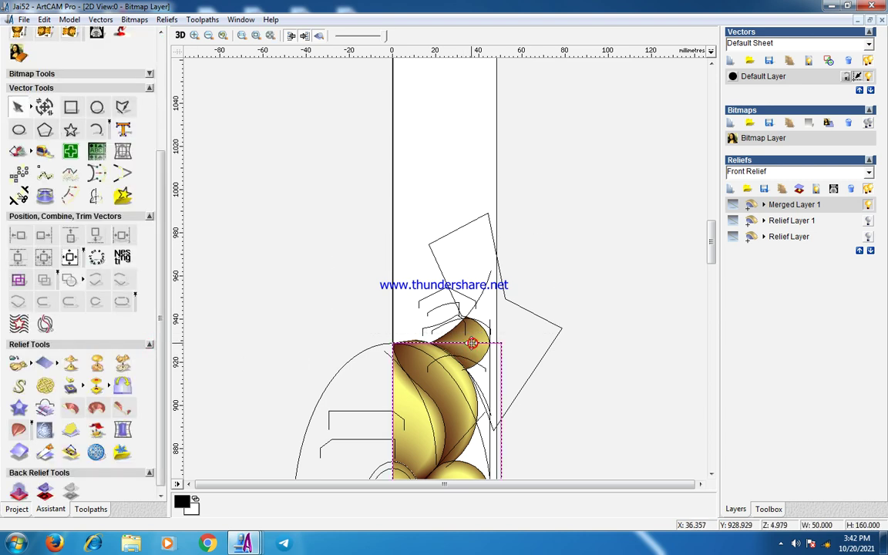
{"action": "right_click", "coordinate": [475, 342]}
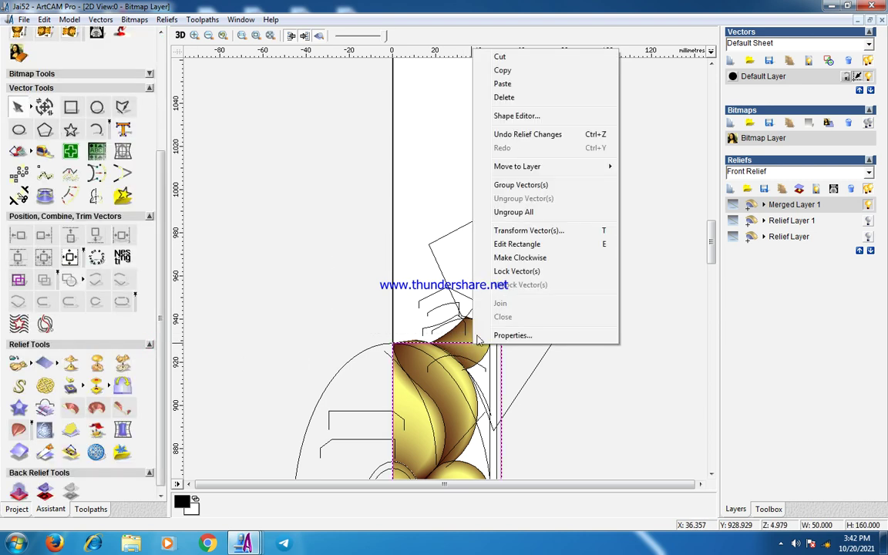
{"action": "left_click", "coordinate": [517, 118]}
{"action": "left_click", "coordinate": [781, 380]}
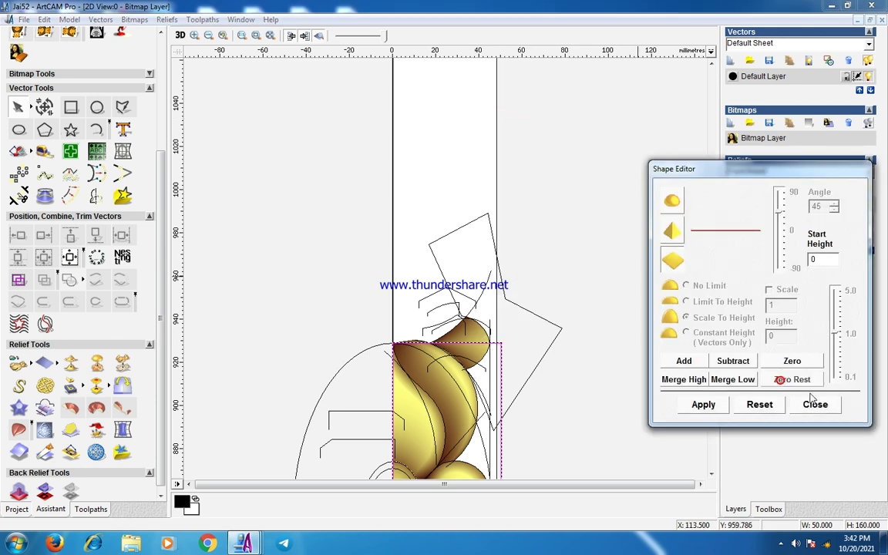
{"action": "left_click", "coordinate": [814, 405]}
{"action": "scroll", "coordinate": [583, 264], "scroll_direction": "down", "scroll_amount": 2}
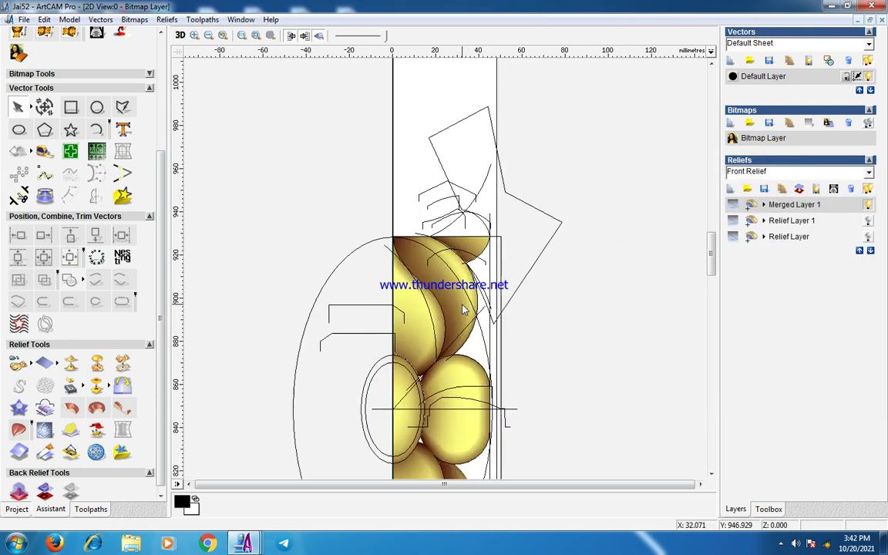
{"action": "scroll", "coordinate": [474, 265], "scroll_direction": "down", "scroll_amount": 1}
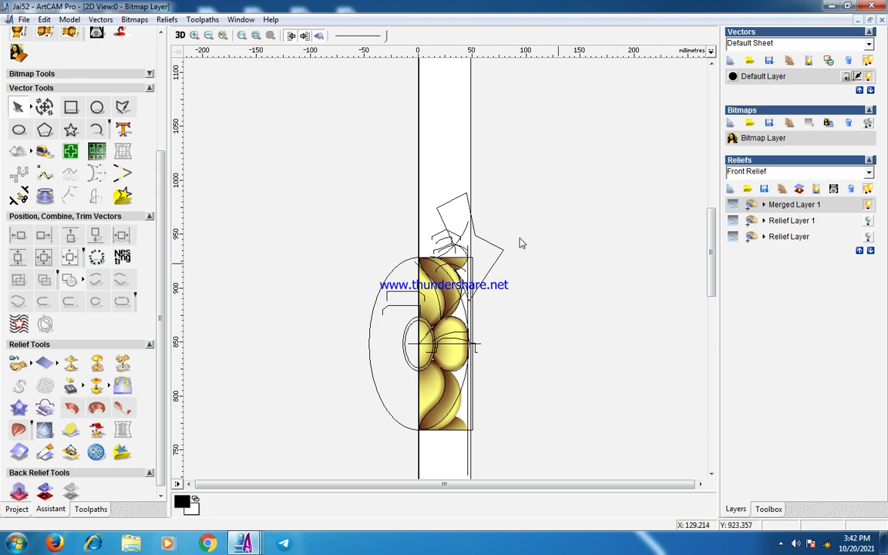
- Save the model and paste the relief from the ArtCAM model file Jai52 as 3D clipart
{"action": "left_click", "coordinate": [459, 256]}
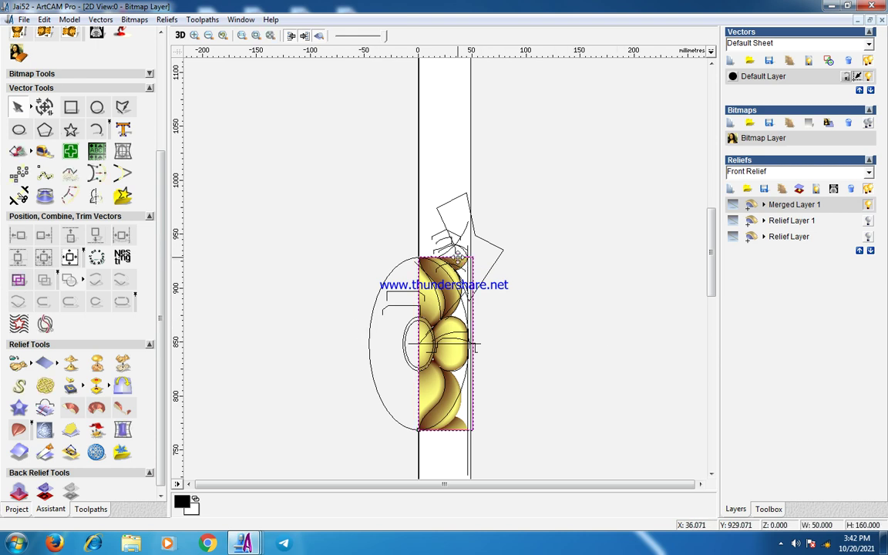
{"action": "key", "text": "ctrl+s"}
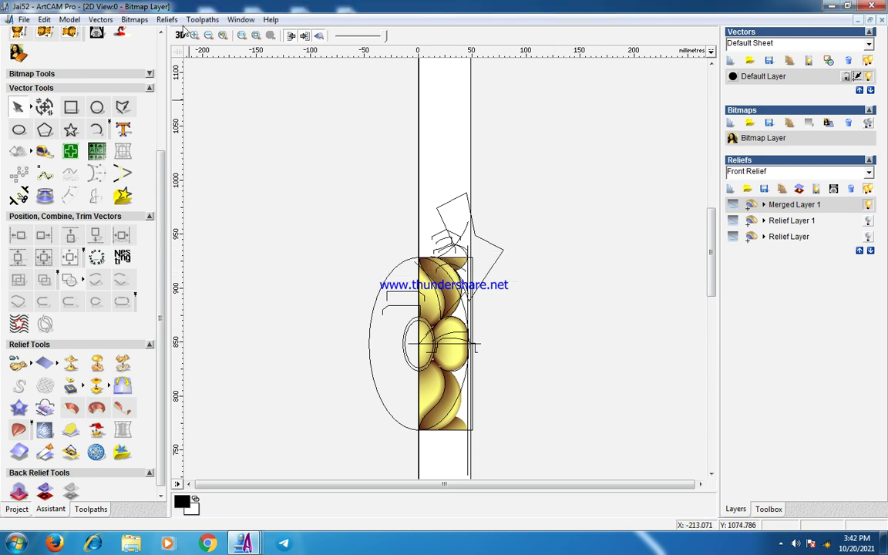
{"action": "left_click", "coordinate": [167, 19]}
{"action": "left_click", "coordinate": [188, 79]}
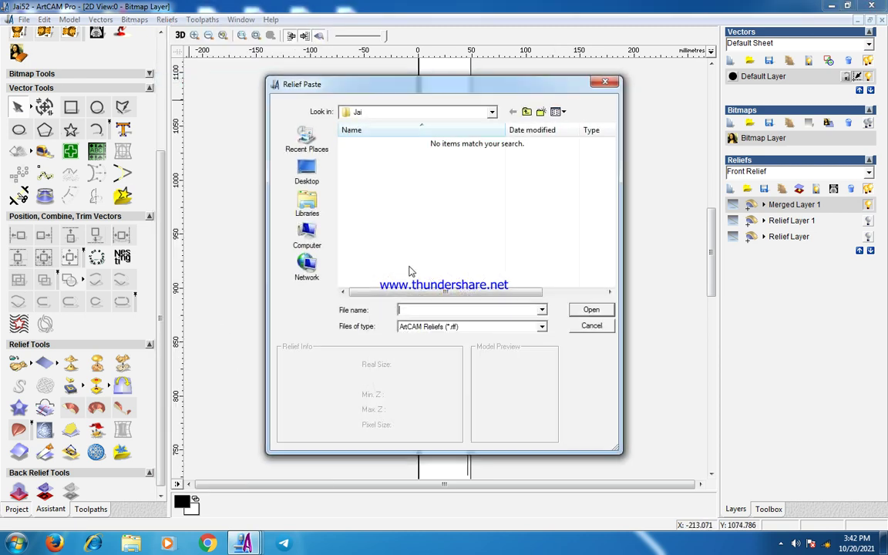
{"action": "left_click", "coordinate": [430, 327]}
{"action": "left_click", "coordinate": [426, 339]}
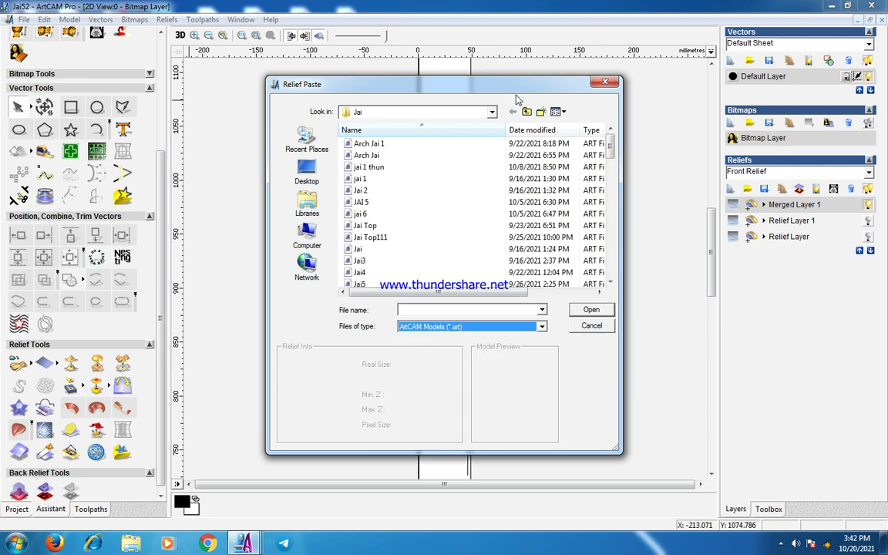
{"action": "left_click_drag", "start_coordinate": [614, 147], "coordinate": [614, 258]}
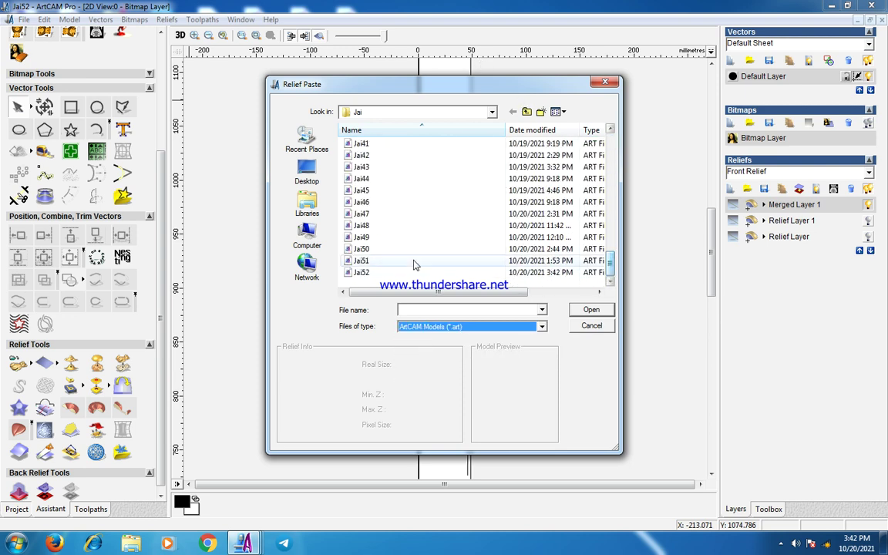
{"action": "double_click", "coordinate": [414, 254]}
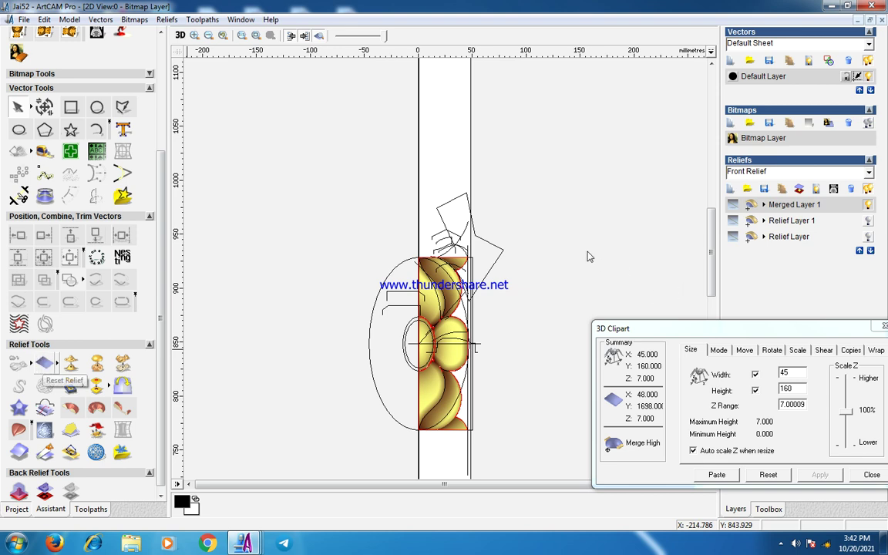
- Set the pasted clipart's Z range to 8 mm and apply it
{"action": "double_click", "coordinate": [793, 404]}
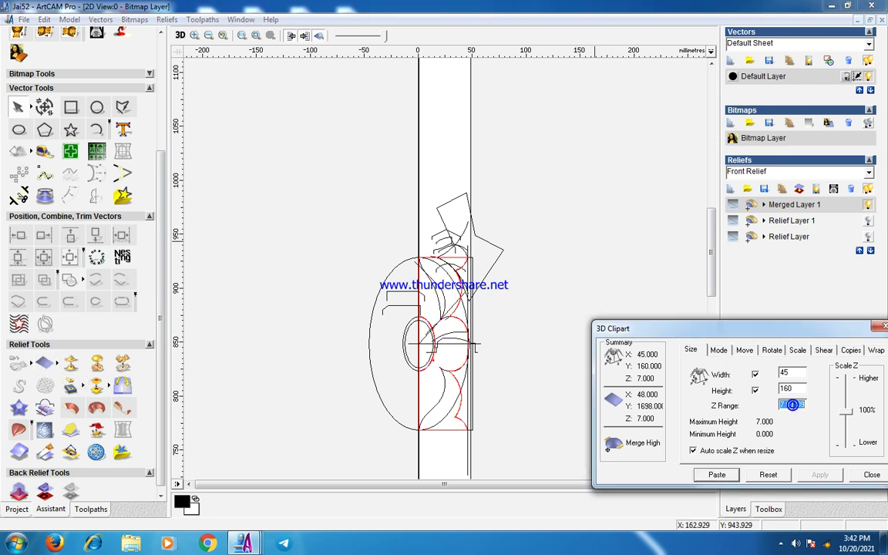
{"action": "type", "text": "8"}
{"action": "left_click", "coordinate": [821, 475]}
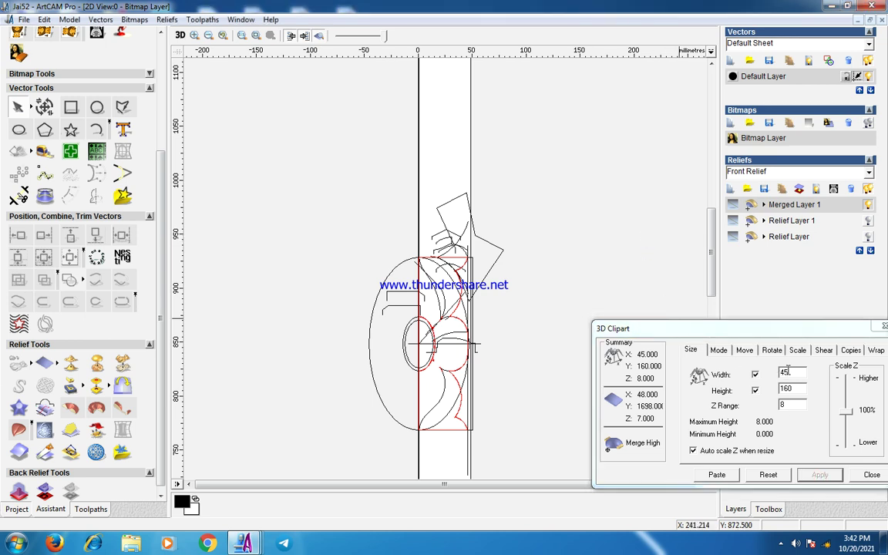
- Move the clipart to the lower end of the strip, with its lower corner at the model origin
{"action": "left_click", "coordinate": [458, 309]}
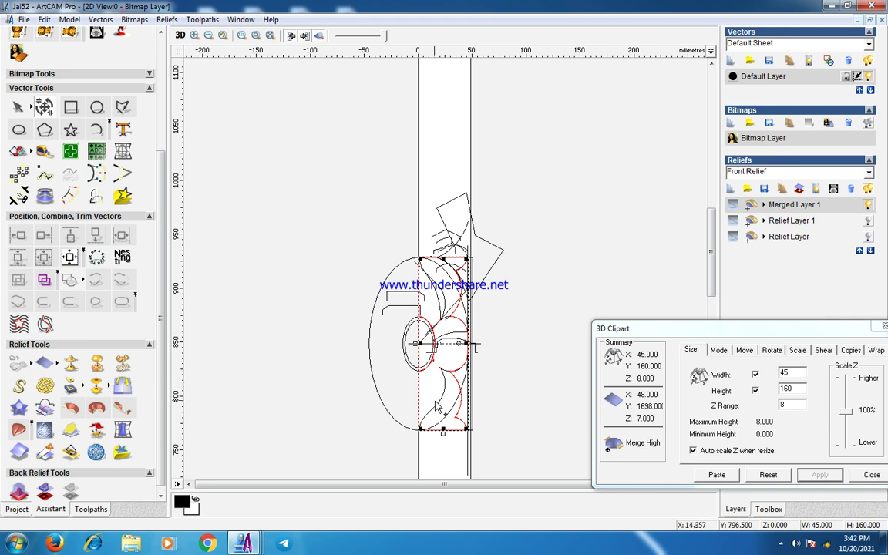
{"action": "left_click", "coordinate": [423, 453]}
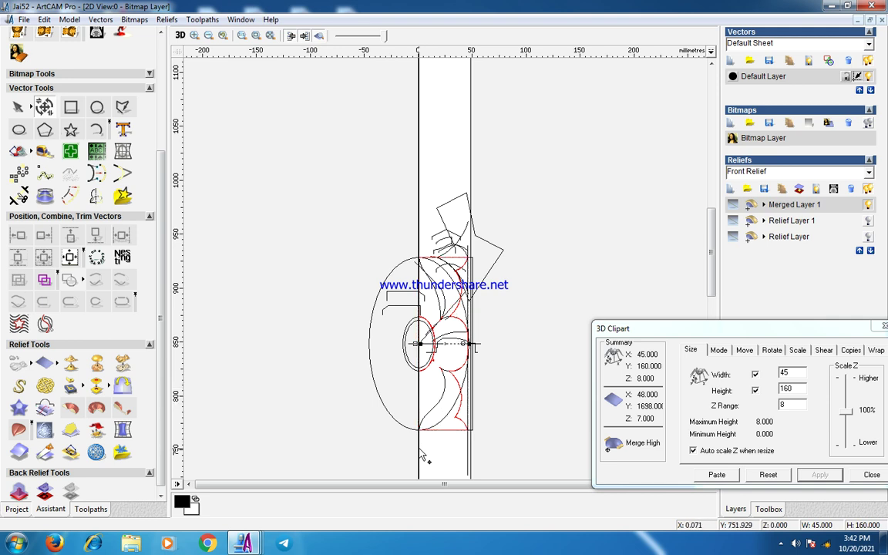
{"action": "left_click", "coordinate": [336, 270]}
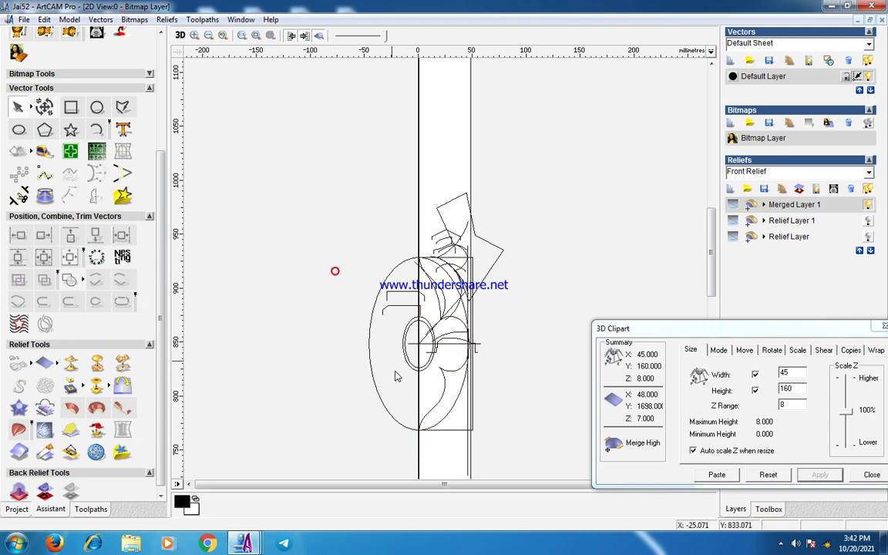
{"action": "scroll", "coordinate": [443, 359], "scroll_direction": "down", "scroll_amount": 2}
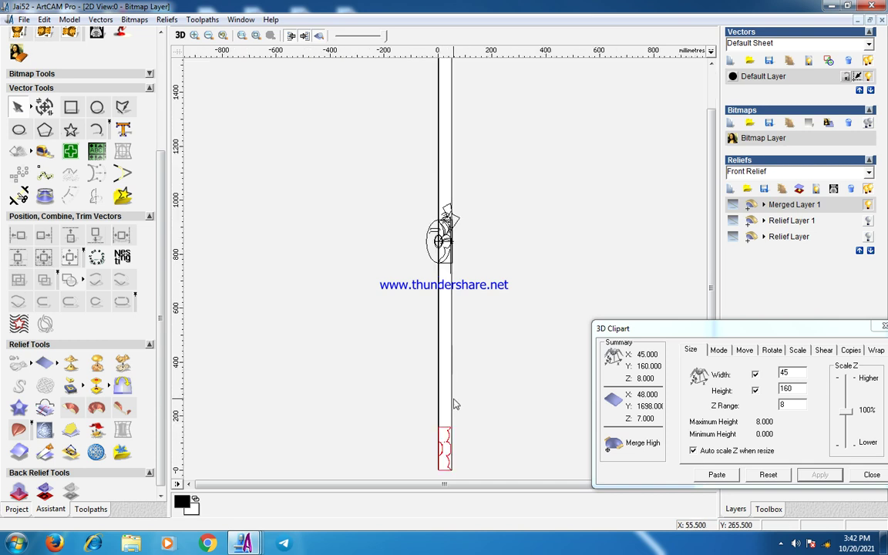
{"action": "scroll", "coordinate": [455, 402], "scroll_direction": "up", "scroll_amount": 1}
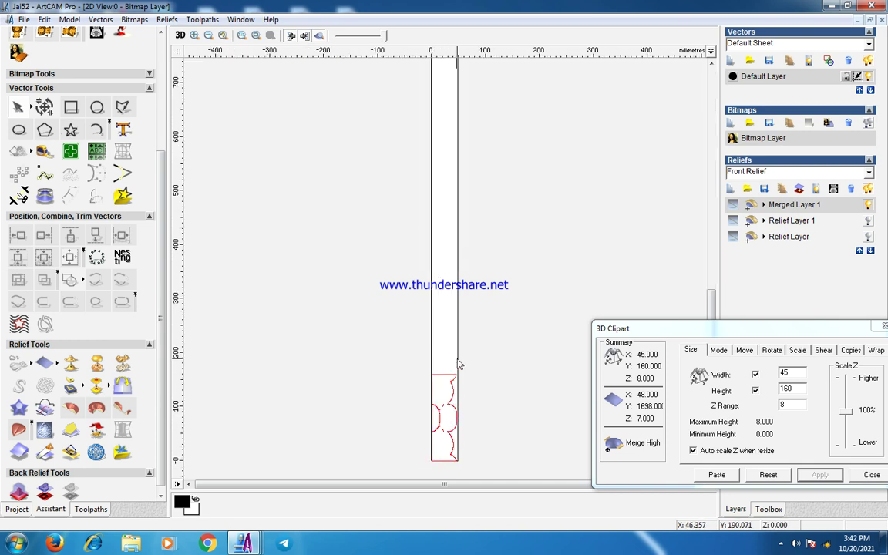
{"action": "scroll", "coordinate": [559, 296], "scroll_direction": "down", "scroll_amount": 1}
{"action": "scroll", "coordinate": [432, 414], "scroll_direction": "up", "scroll_amount": 2}
{"action": "left_click_drag", "start_coordinate": [802, 333], "coordinate": [684, 303]}
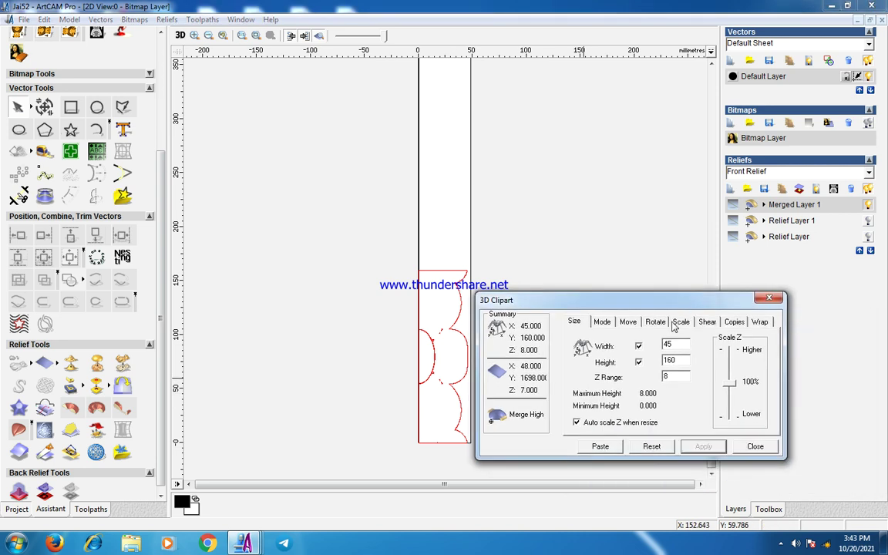
{"action": "left_click", "coordinate": [677, 323]}
{"action": "left_click", "coordinate": [706, 323]}
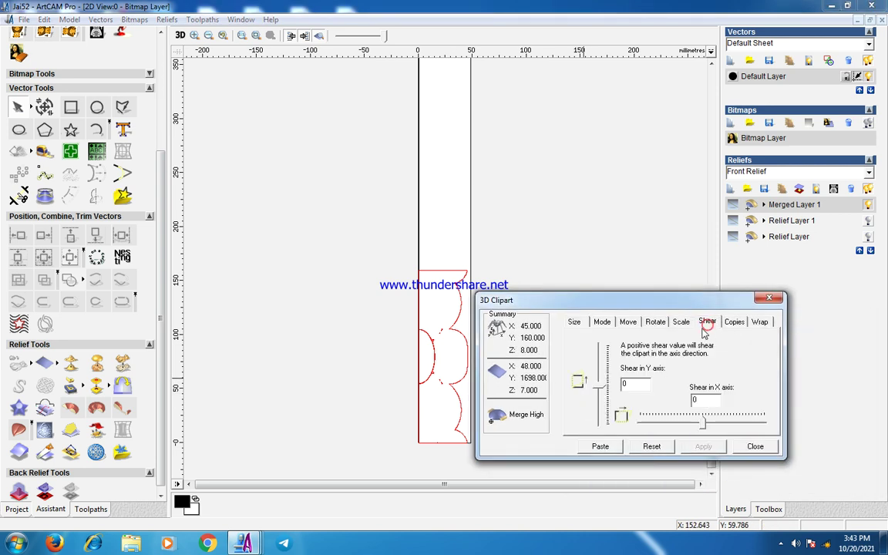
{"action": "left_click", "coordinate": [461, 274]}
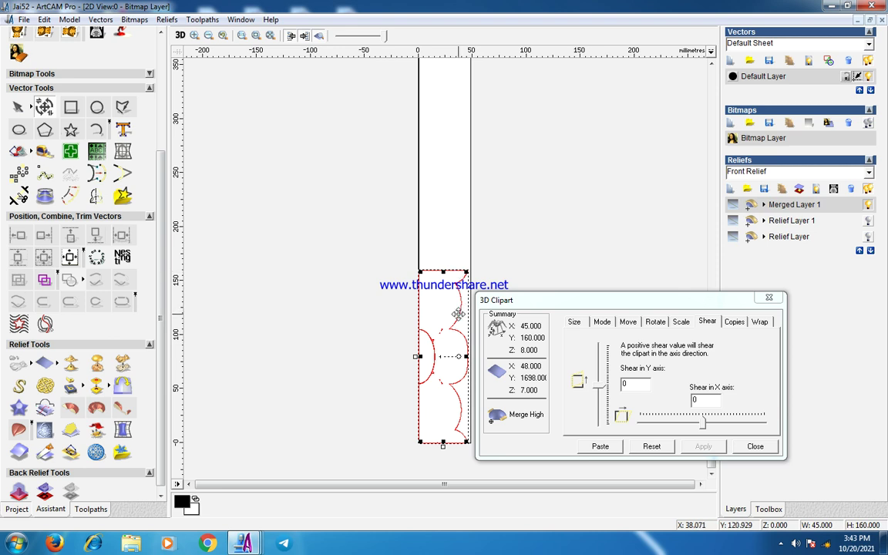
{"action": "scroll", "coordinate": [462, 201], "scroll_direction": "up", "scroll_amount": 2}
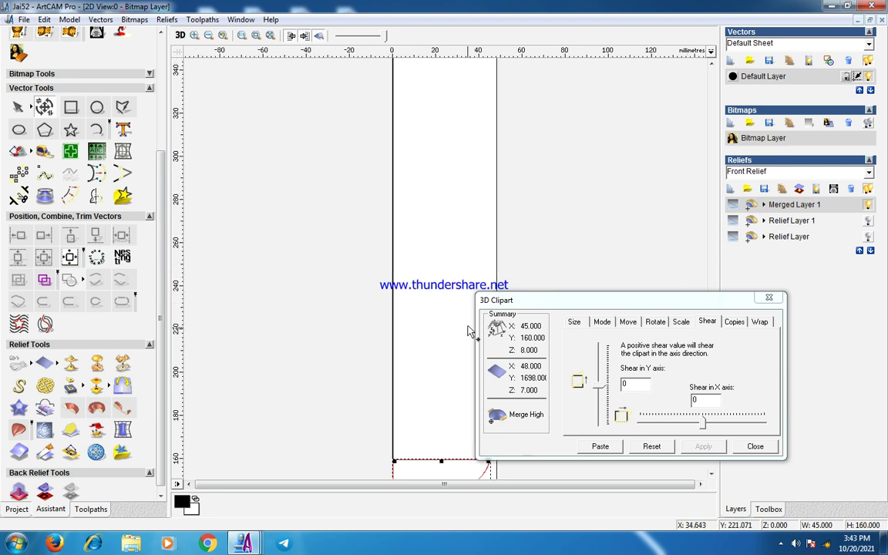
{"action": "scroll", "coordinate": [474, 239], "scroll_direction": "up", "scroll_amount": 1}
{"action": "scroll", "coordinate": [452, 277], "scroll_direction": "down", "scroll_amount": 2}
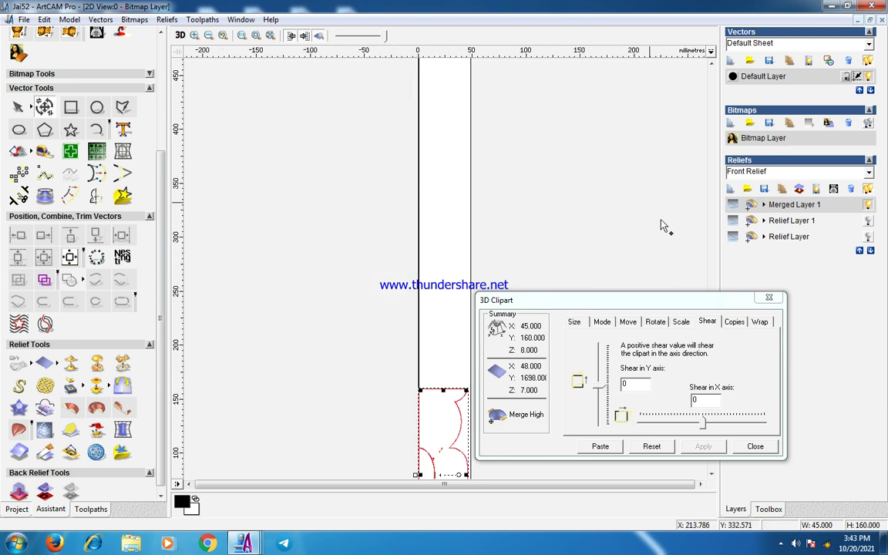
{"action": "left_click", "coordinate": [681, 321]}
{"action": "left_click", "coordinate": [707, 322]}
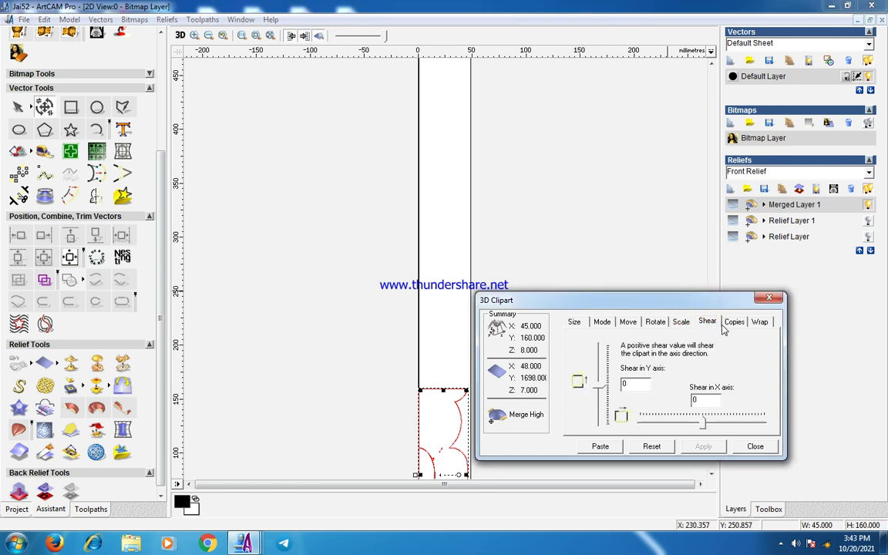
{"action": "left_click", "coordinate": [733, 323]}
{"action": "left_click", "coordinate": [586, 322]}
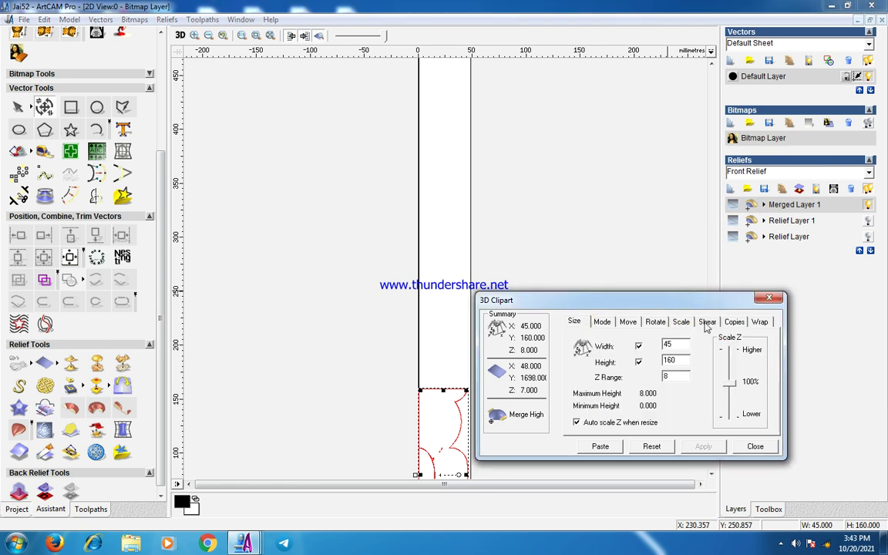
- Switch the clipart's copies to Copy Linear and set the Y distance to 12
{"action": "left_click", "coordinate": [728, 324]}
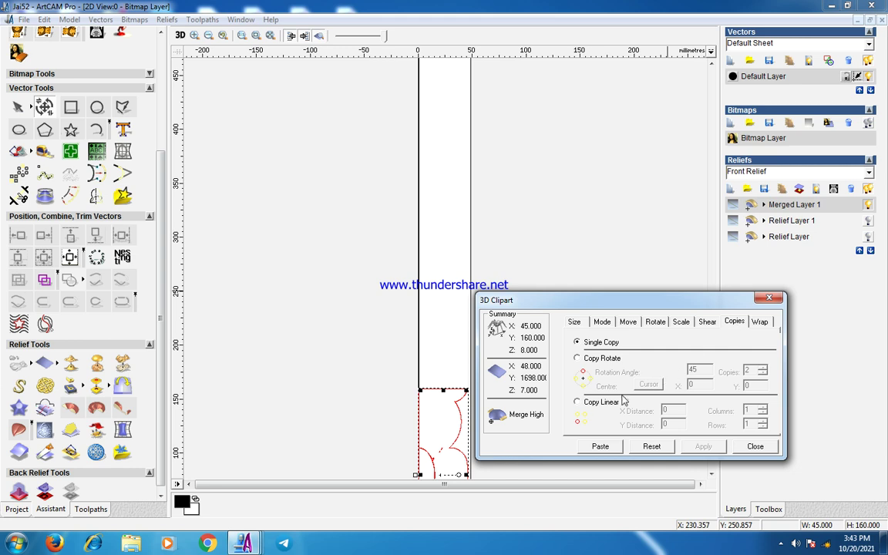
{"action": "left_click", "coordinate": [578, 403]}
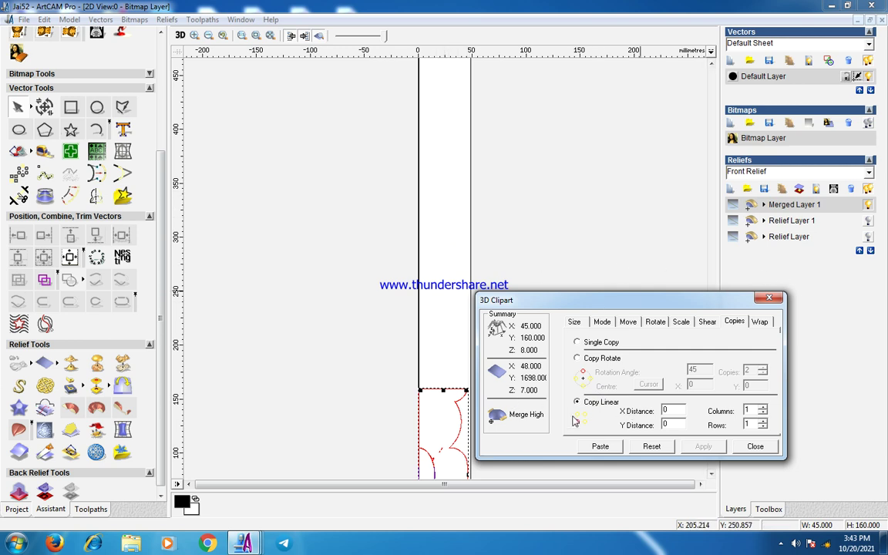
{"action": "double_click", "coordinate": [673, 424]}
{"action": "left_click", "coordinate": [638, 266]}
{"action": "scroll", "coordinate": [458, 203], "scroll_direction": "down", "scroll_amount": 5}
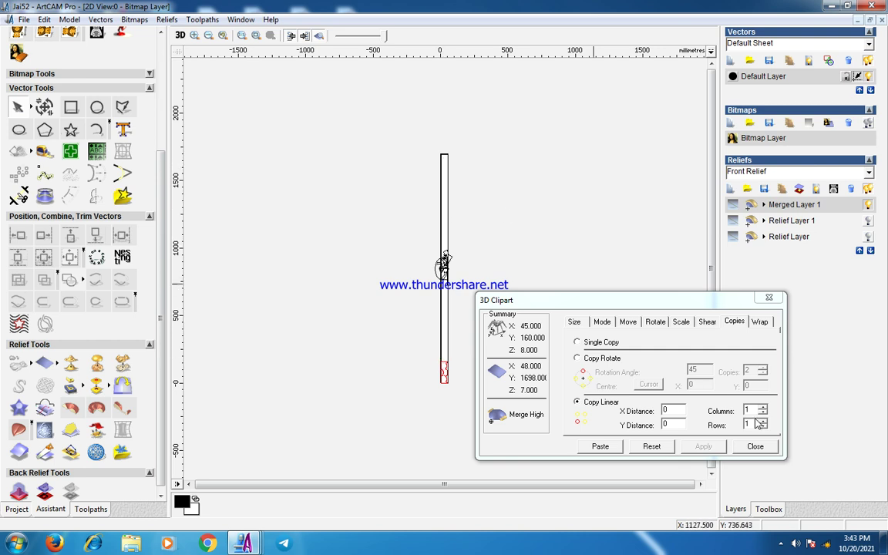
{"action": "left_click", "coordinate": [673, 424]}
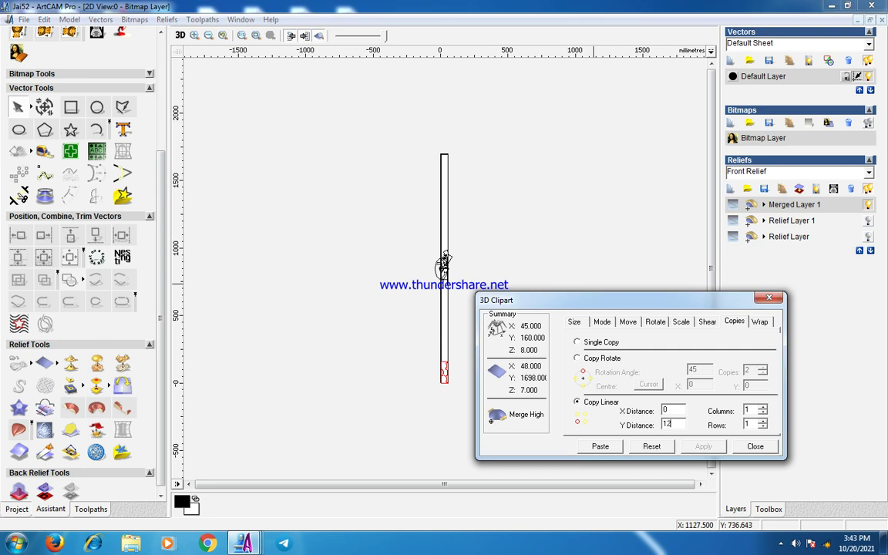
{"action": "key", "text": "Tab"}
- Set the linear copies' Y distance to 160 and the number of rows to 12
{"action": "left_click", "coordinate": [575, 284]}
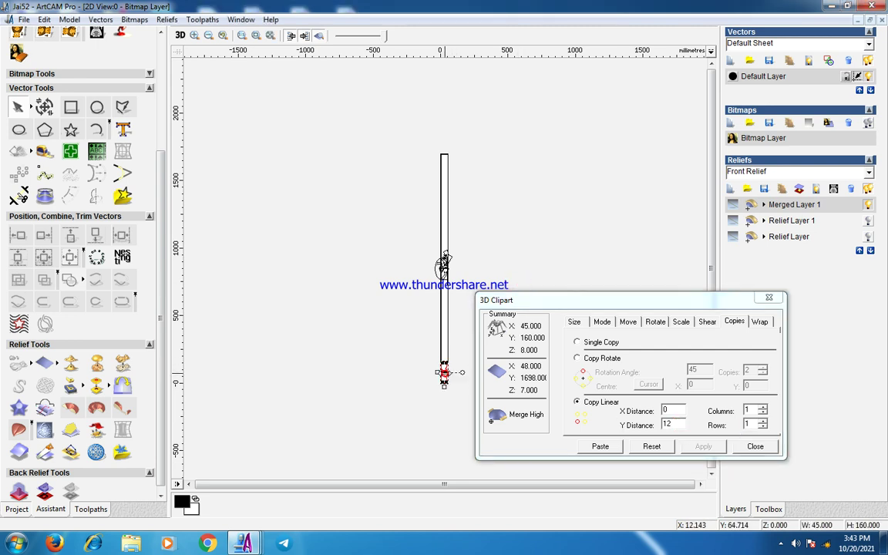
{"action": "scroll", "coordinate": [444, 424], "scroll_direction": "up", "scroll_amount": 2}
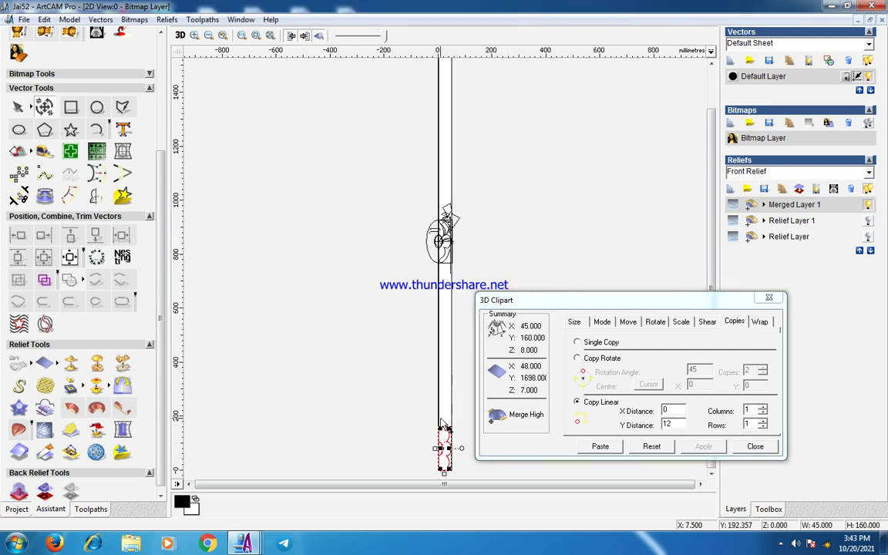
{"action": "double_click", "coordinate": [669, 425]}
{"action": "left_click", "coordinate": [557, 274]}
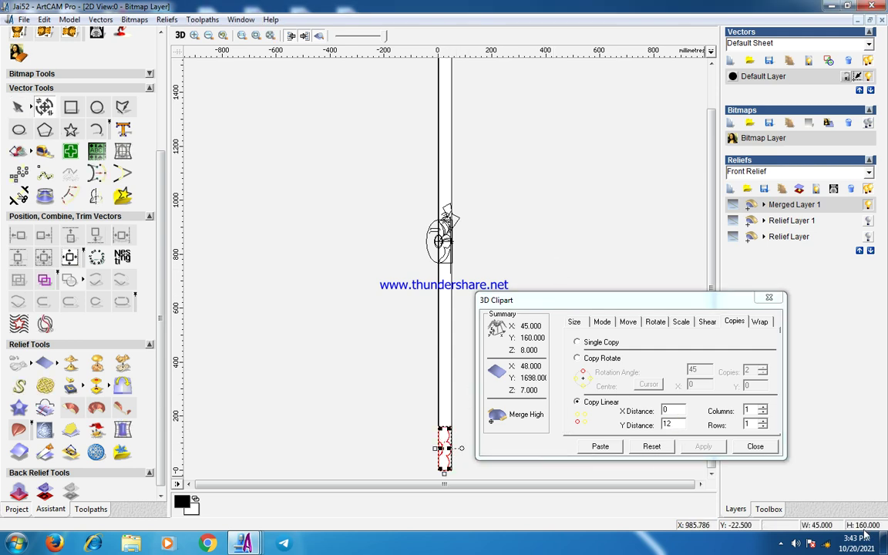
{"action": "double_click", "coordinate": [668, 424]}
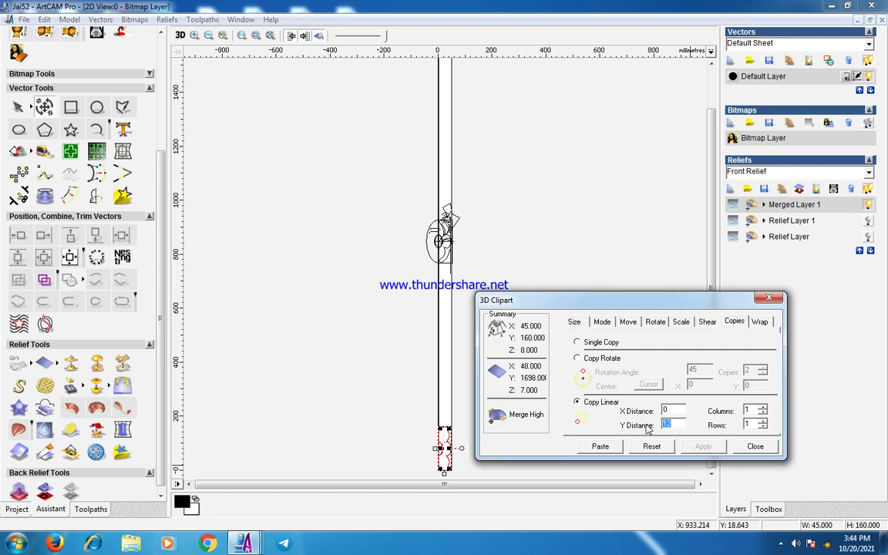
{"action": "type", "text": "160"}
{"action": "double_click", "coordinate": [751, 424]}
{"action": "left_click", "coordinate": [596, 242]}
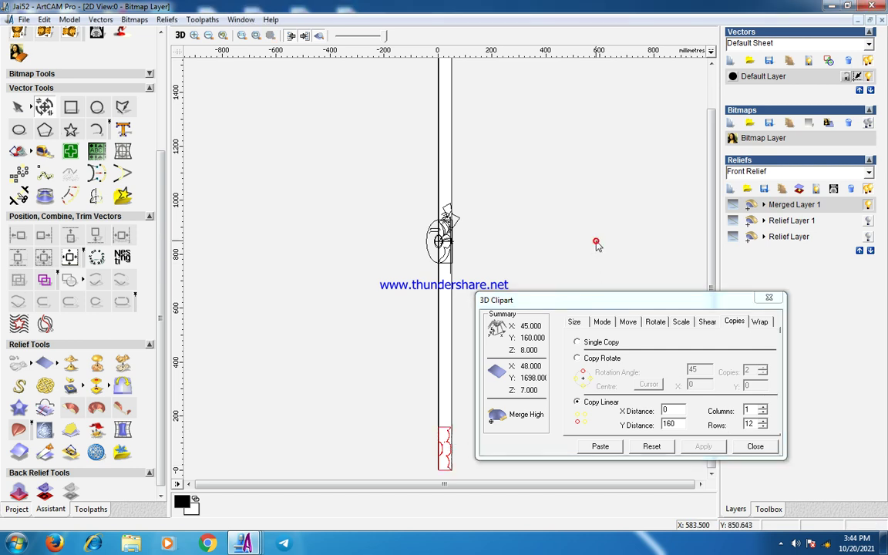
- Set the linear copies' X distance to 0 and paste the clipart copies along the strip
{"action": "left_click", "coordinate": [668, 411]}
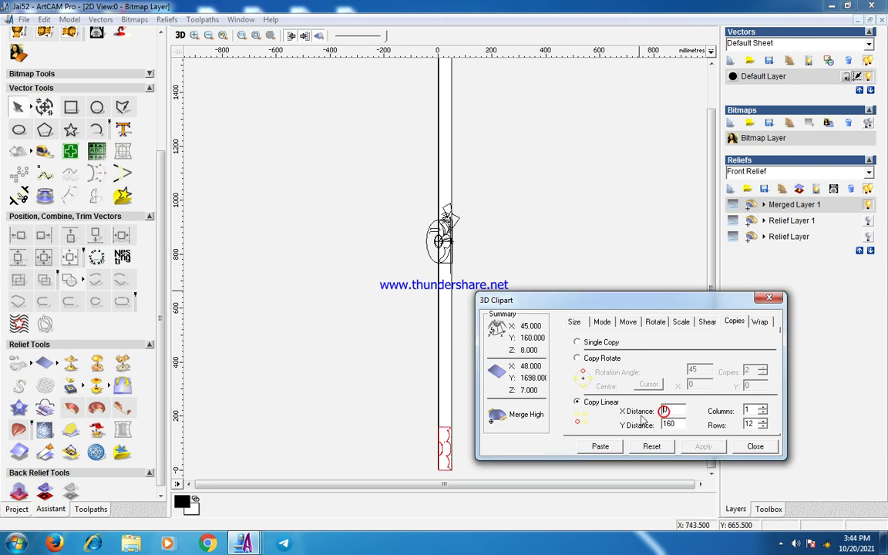
{"action": "left_click", "coordinate": [669, 411]}
{"action": "double_click", "coordinate": [668, 411]}
{"action": "type", "text": "0"}
{"action": "left_click", "coordinate": [600, 446]}
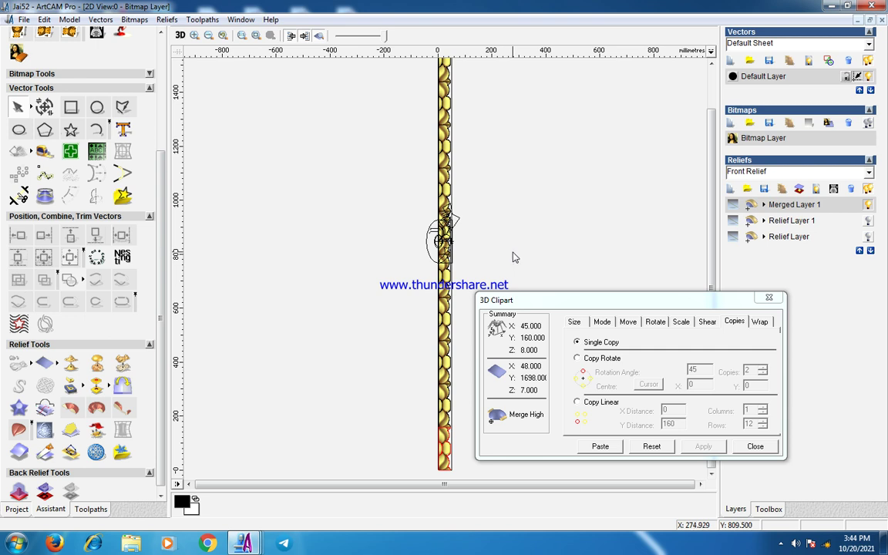
- Examine the pasted relief copies and their joints along the upper part of the strip, and close the 3D Clipart settings
{"action": "scroll", "coordinate": [486, 175], "scroll_direction": "up", "scroll_amount": 2}
{"action": "scroll", "coordinate": [486, 171], "scroll_direction": "down", "scroll_amount": 2}
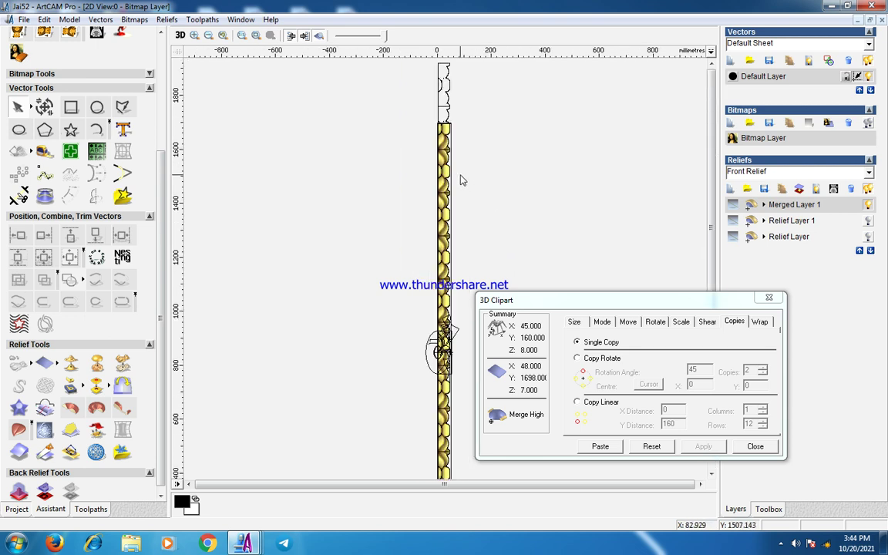
{"action": "scroll", "coordinate": [468, 194], "scroll_direction": "down", "scroll_amount": 1}
{"action": "scroll", "coordinate": [465, 196], "scroll_direction": "up", "scroll_amount": 2}
{"action": "scroll", "coordinate": [449, 257], "scroll_direction": "up", "scroll_amount": 2}
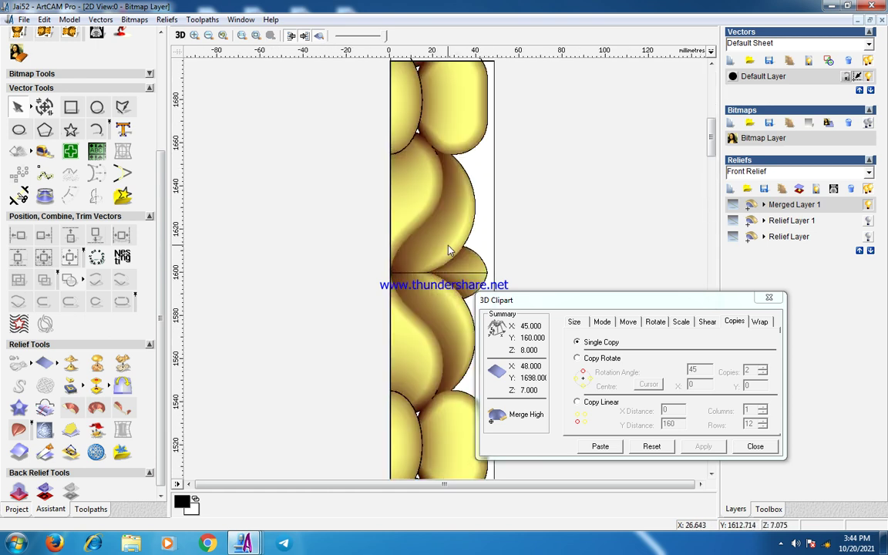
{"action": "scroll", "coordinate": [452, 256], "scroll_direction": "up", "scroll_amount": 1}
{"action": "scroll", "coordinate": [455, 261], "scroll_direction": "down", "scroll_amount": 1}
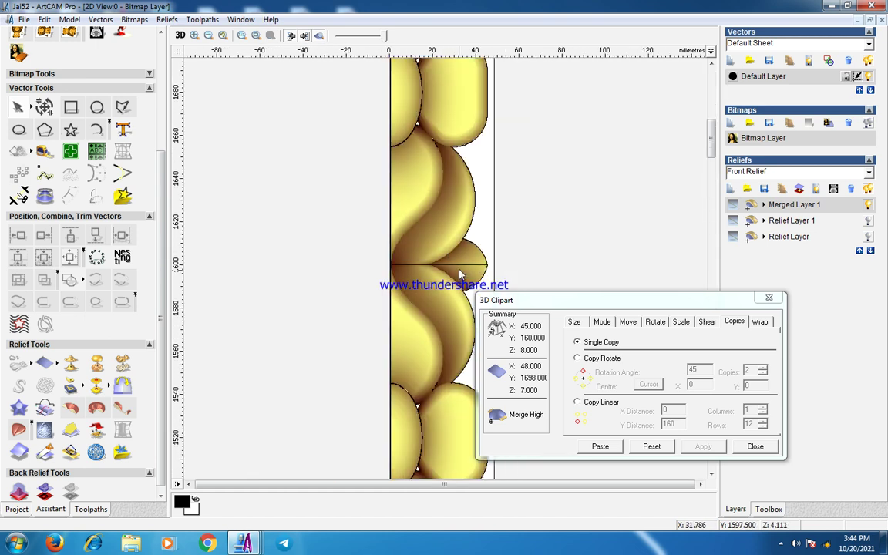
{"action": "scroll", "coordinate": [458, 269], "scroll_direction": "up", "scroll_amount": 4}
{"action": "scroll", "coordinate": [460, 272], "scroll_direction": "down", "scroll_amount": 3}
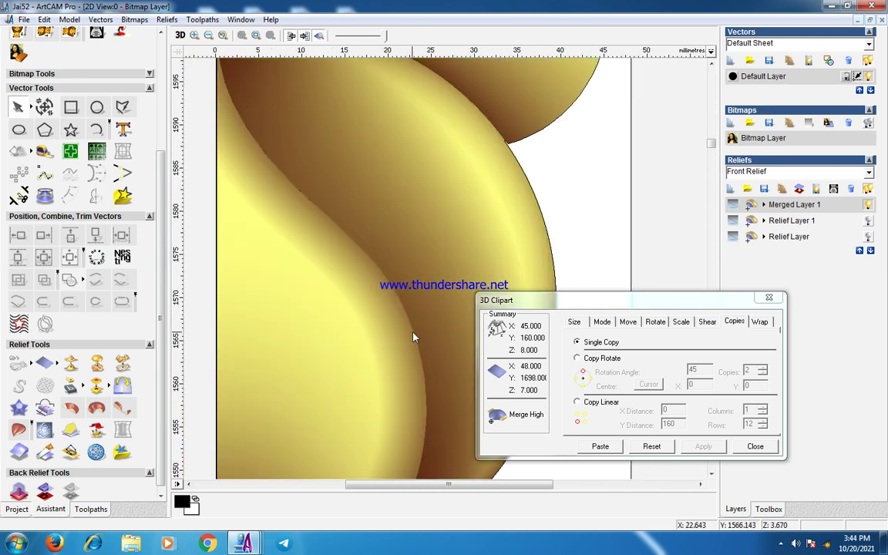
{"action": "scroll", "coordinate": [423, 323], "scroll_direction": "up", "scroll_amount": 1}
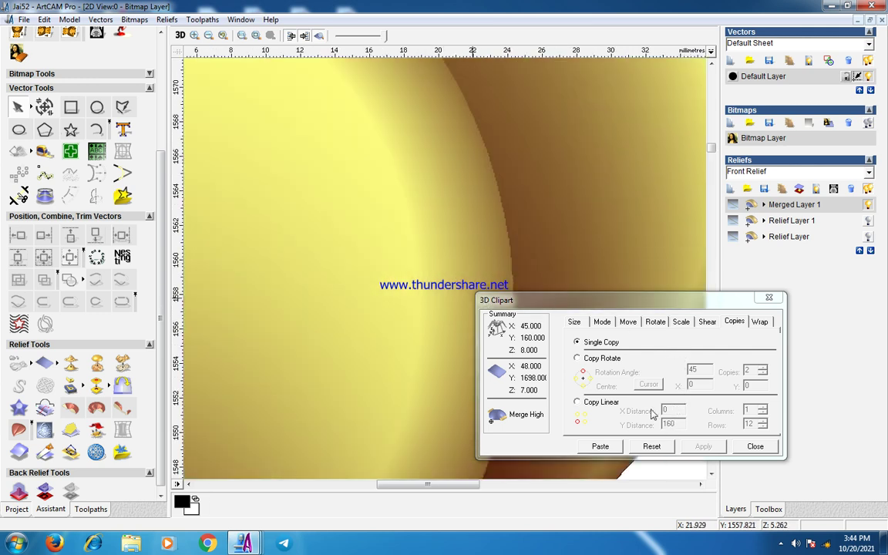
{"action": "scroll", "coordinate": [424, 192], "scroll_direction": "down", "scroll_amount": 5}
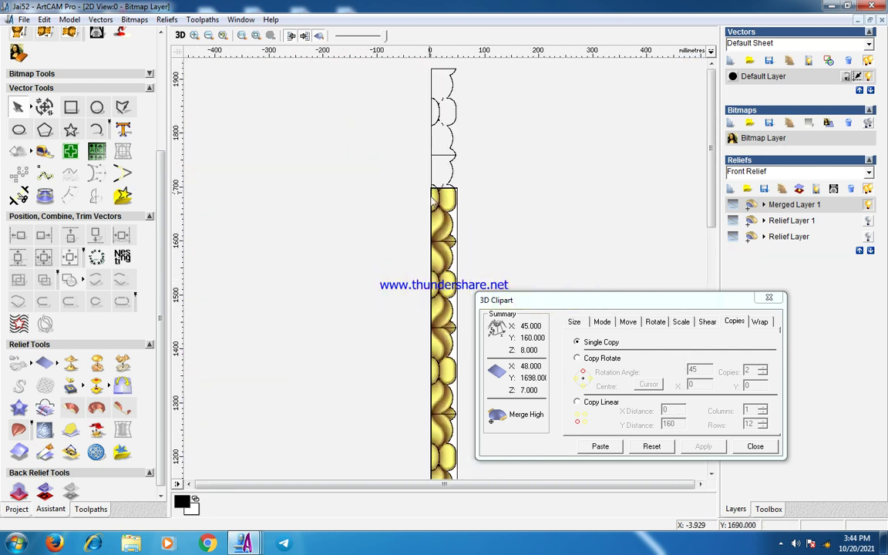
{"action": "scroll", "coordinate": [421, 315], "scroll_direction": "up", "scroll_amount": 3}
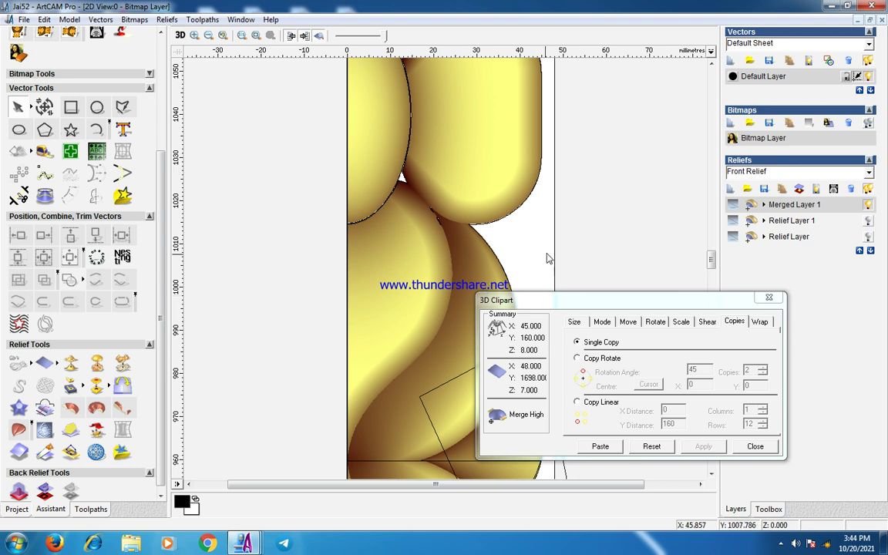
{"action": "left_click", "coordinate": [769, 298]}
- Examine the repeated relief in the 3D view from several angles, both close up and over the strip's full length
{"action": "left_click", "coordinate": [179, 35]}
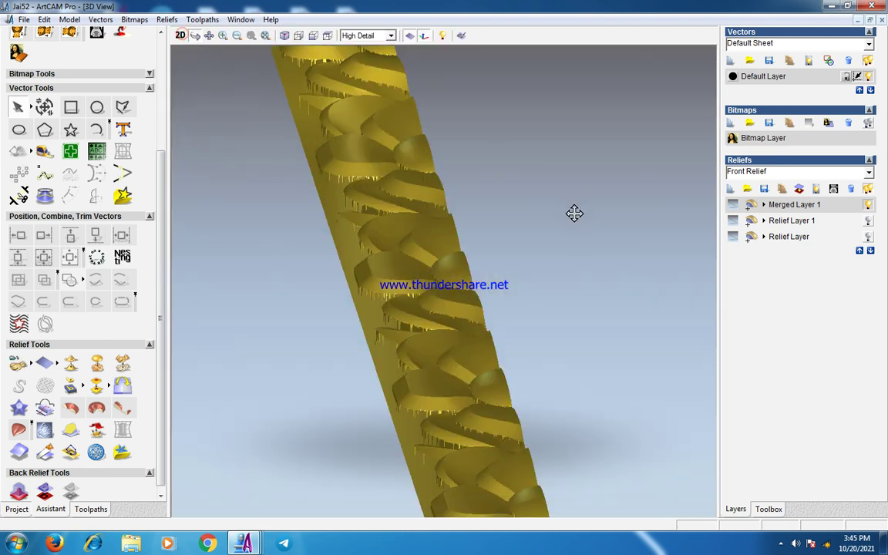
{"action": "left_click_drag", "start_coordinate": [575, 213], "coordinate": [336, 110]}
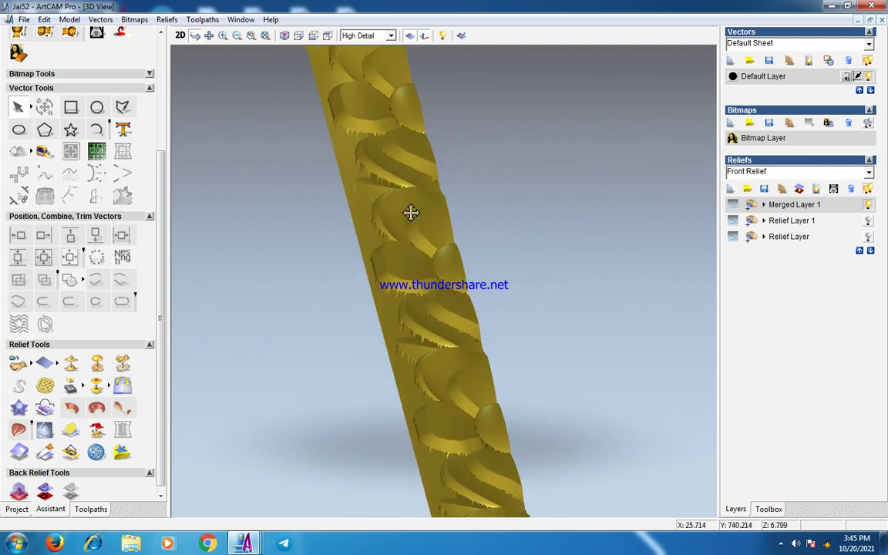
{"action": "left_click_drag", "start_coordinate": [411, 213], "coordinate": [466, 314]}
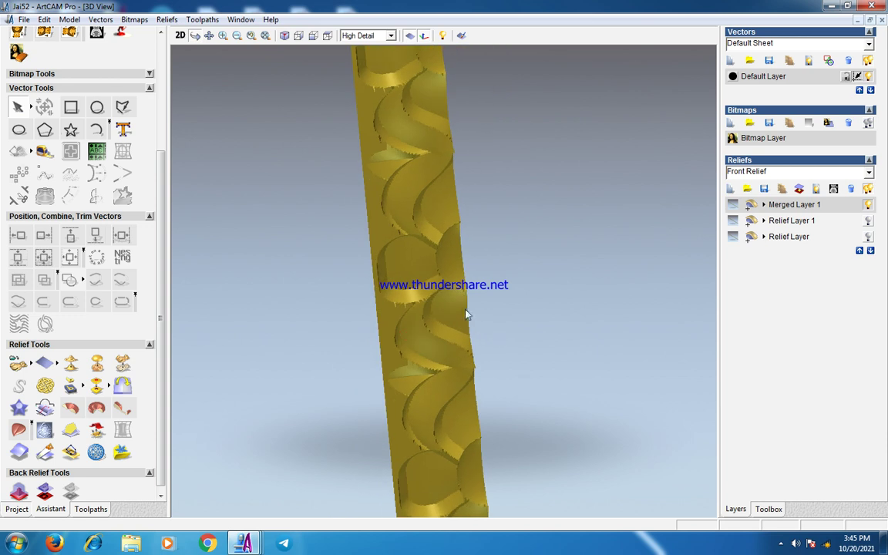
{"action": "scroll", "coordinate": [466, 315], "scroll_direction": "down", "scroll_amount": 10}
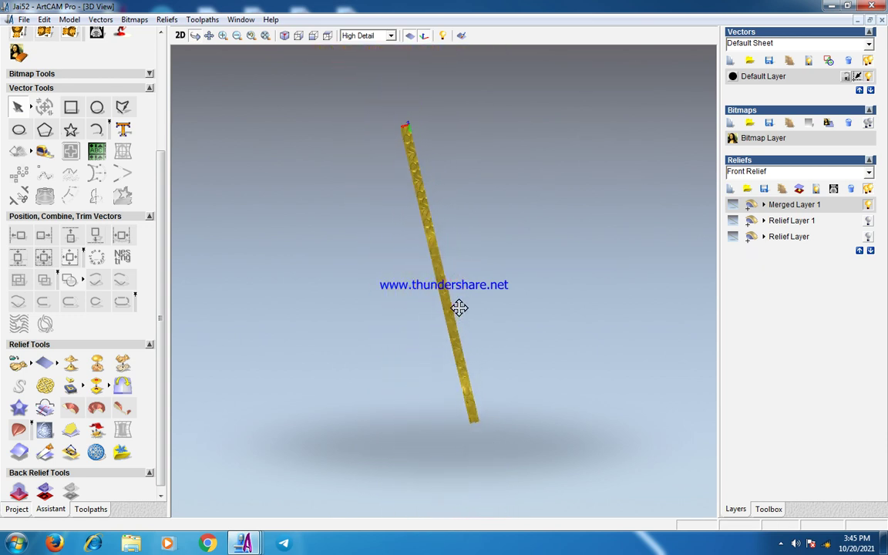
{"action": "scroll", "coordinate": [462, 332], "scroll_direction": "down", "scroll_amount": 5}
{"action": "scroll", "coordinate": [452, 278], "scroll_direction": "up", "scroll_amount": 10}
- Return to the 2D view and examine the relief tiles at the lower end of the strip
{"action": "left_click", "coordinate": [179, 36]}
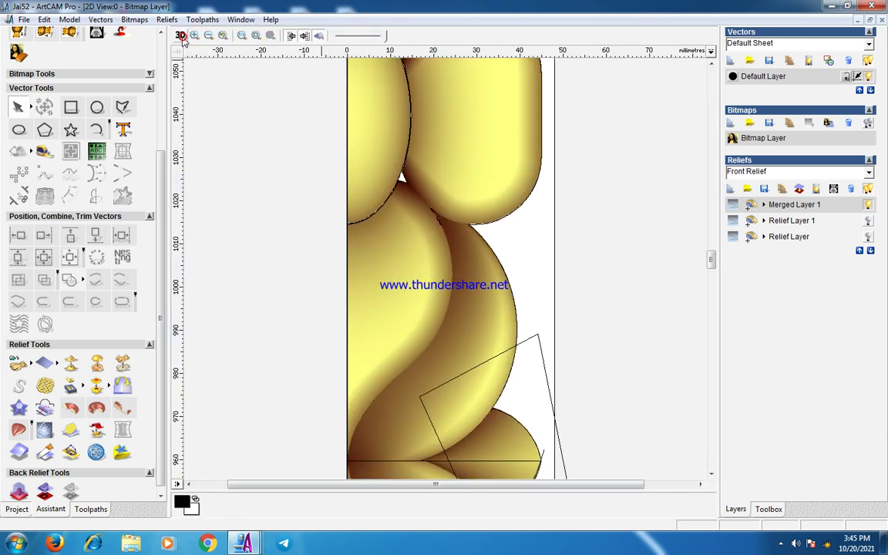
{"action": "scroll", "coordinate": [493, 307], "scroll_direction": "down", "scroll_amount": 5}
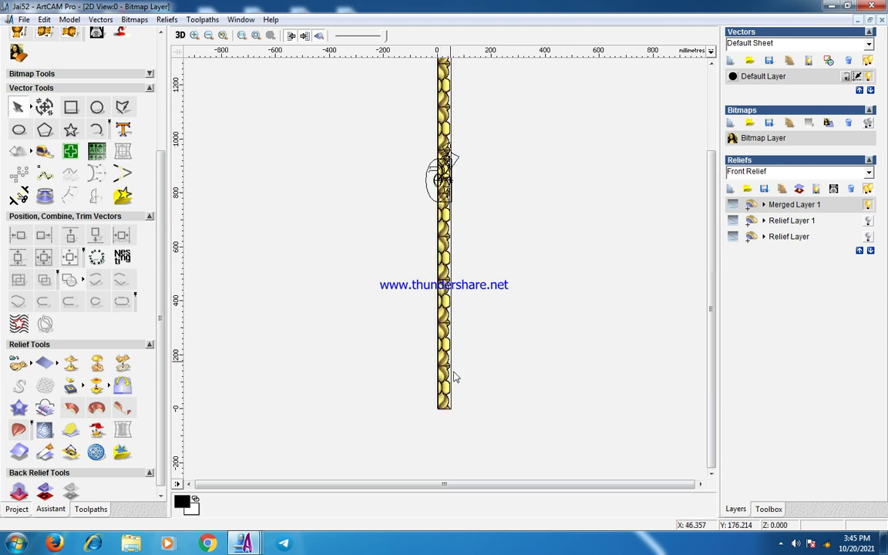
{"action": "scroll", "coordinate": [451, 347], "scroll_direction": "up", "scroll_amount": 6}
{"action": "scroll", "coordinate": [446, 178], "scroll_direction": "down", "scroll_amount": 1}
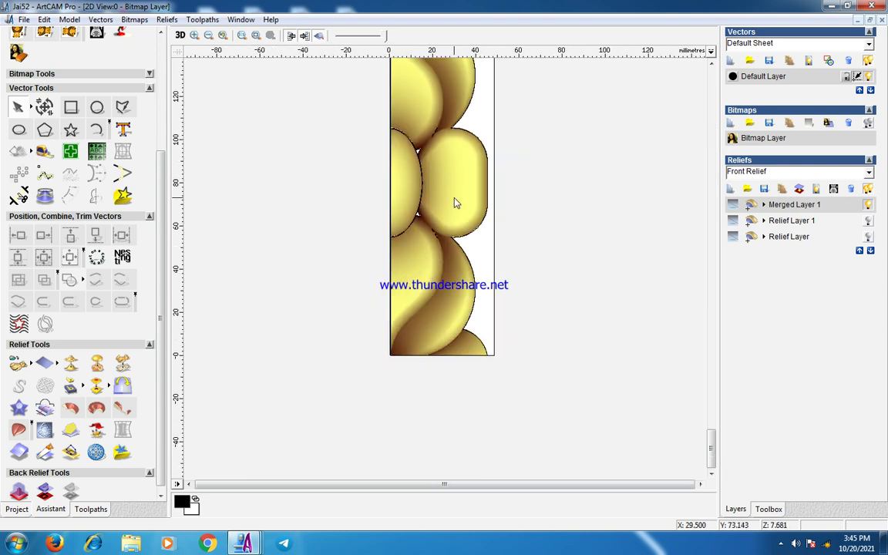
{"action": "scroll", "coordinate": [455, 203], "scroll_direction": "down", "scroll_amount": 2}
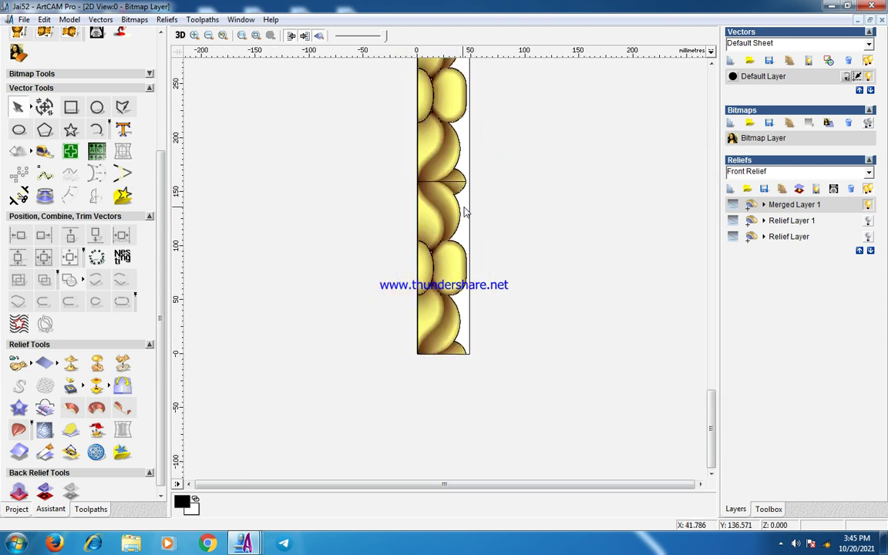
{"action": "left_click", "coordinate": [780, 544]}
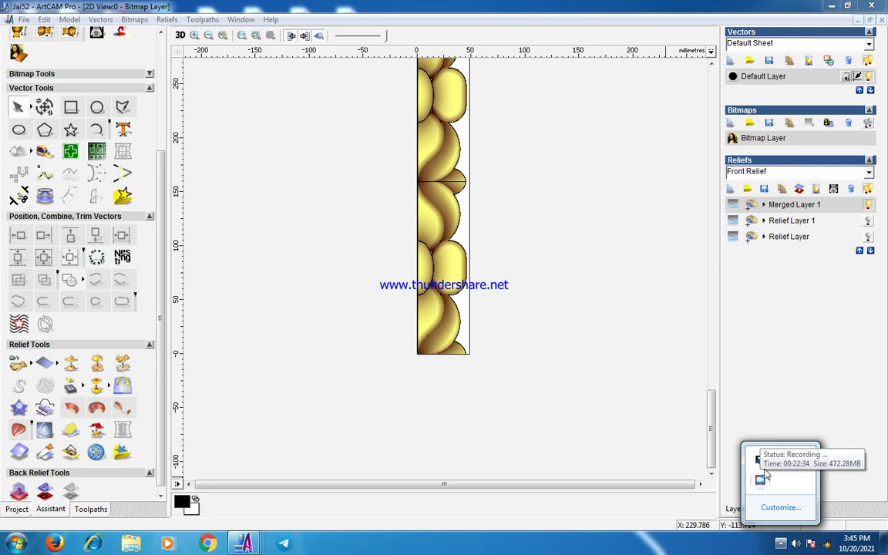
{"action": "right_click", "coordinate": [760, 481]}
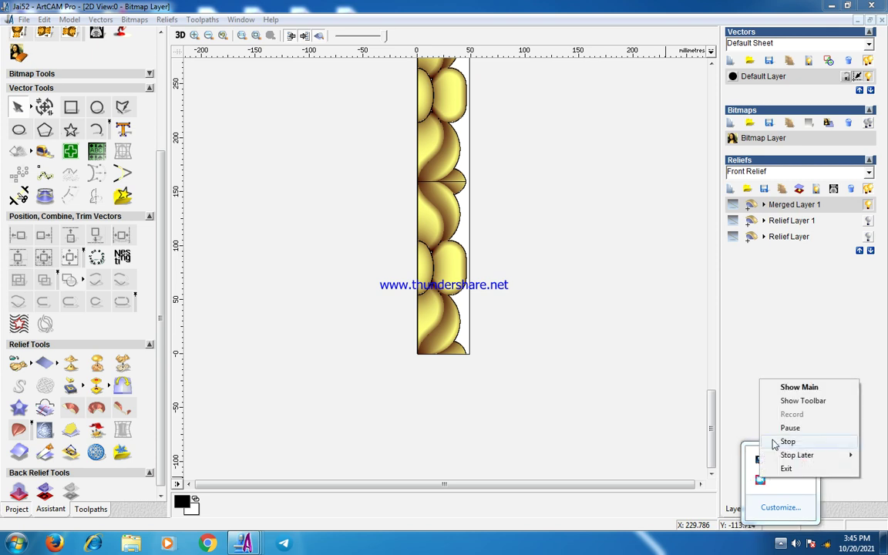